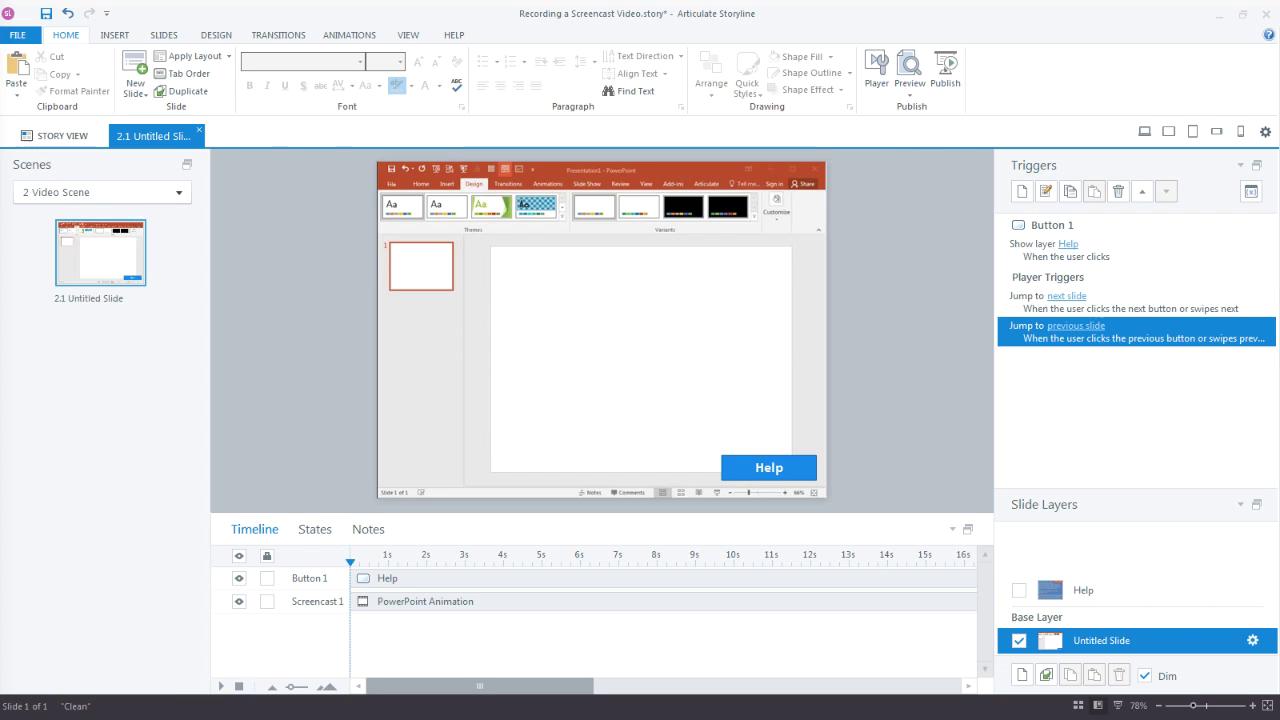
Step: Review the video slide's next-slide player trigger in the Triggers panel
key("Up")
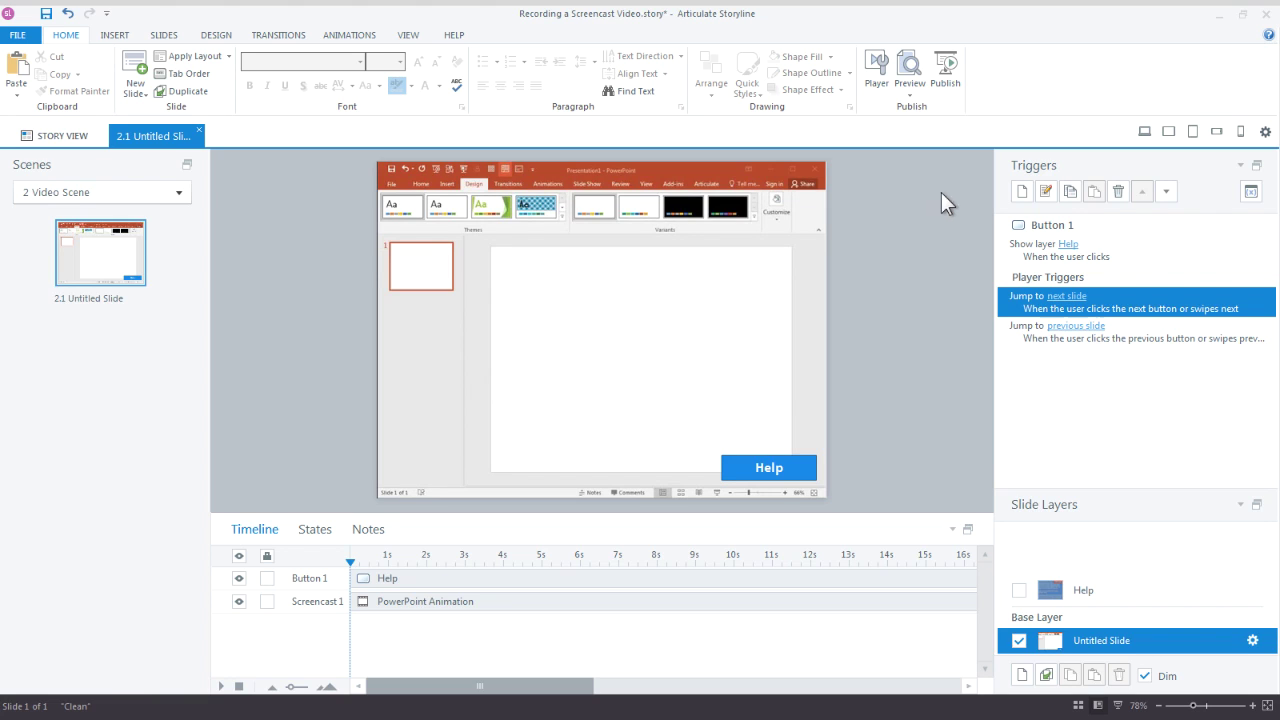
Step: Insert the existing PowerPoint Animation screen recording as new slides
left_click(164, 35)
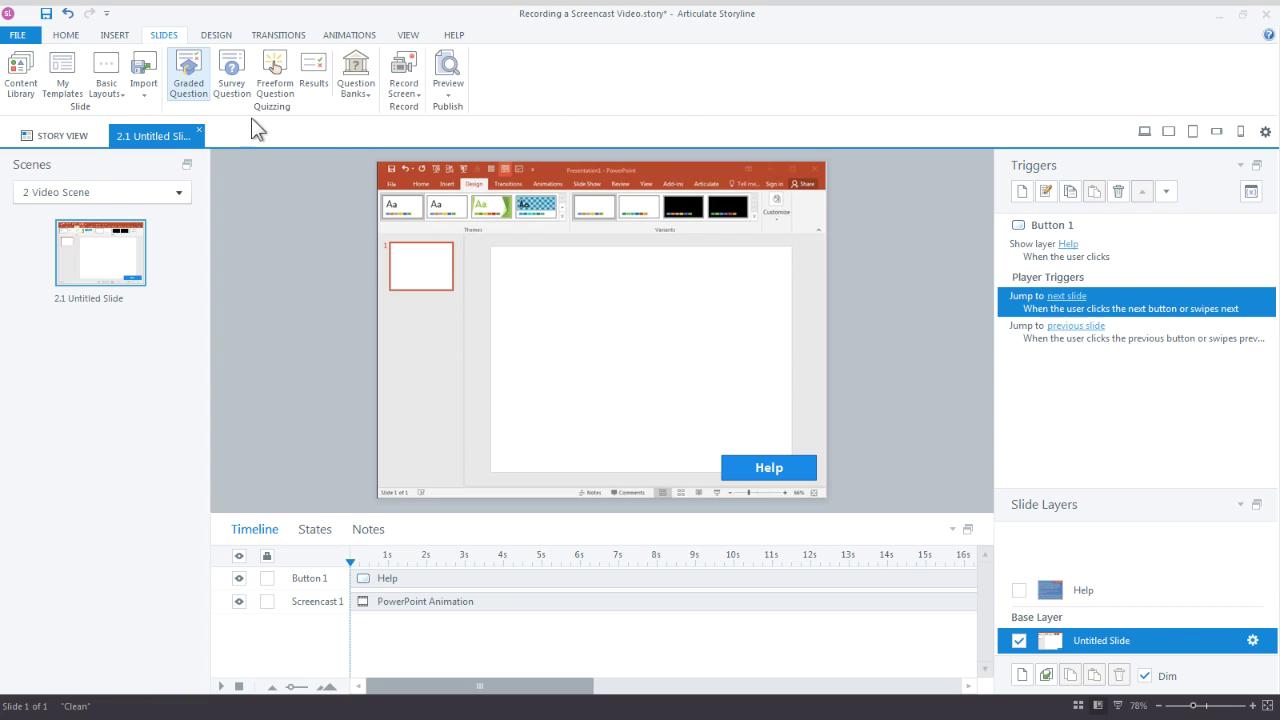
left_click(411, 97)
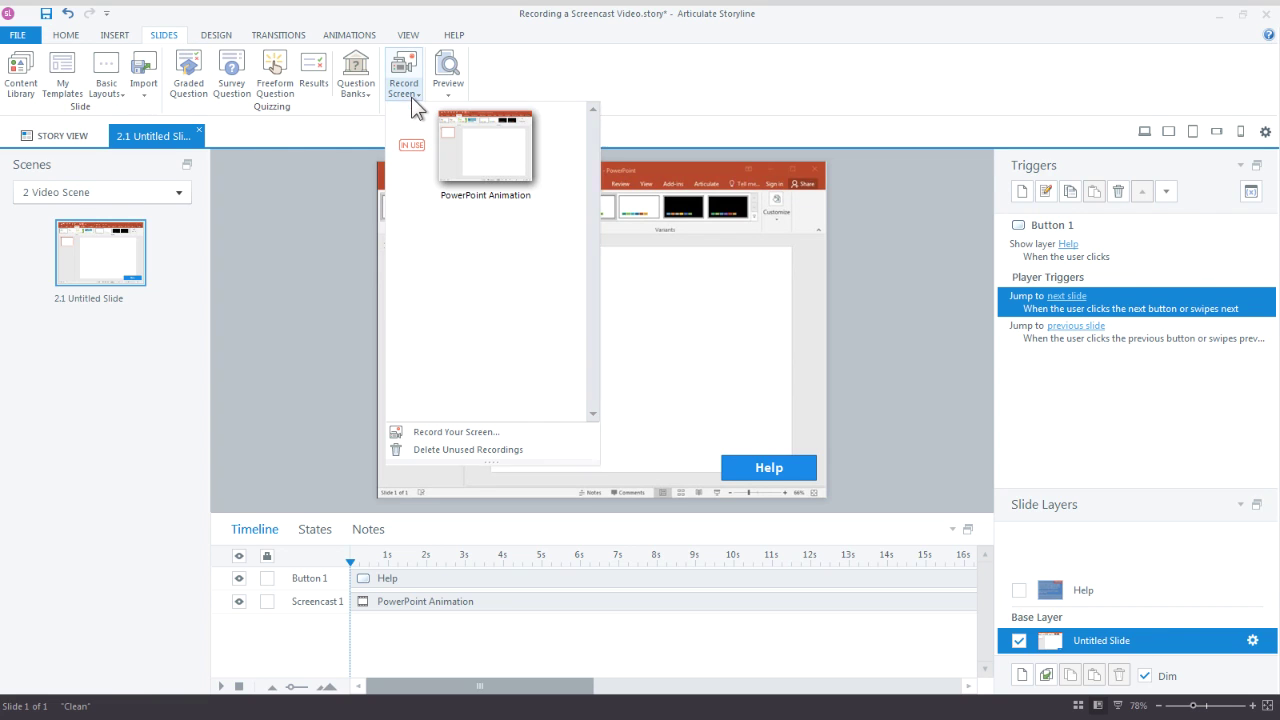
left_click(495, 168)
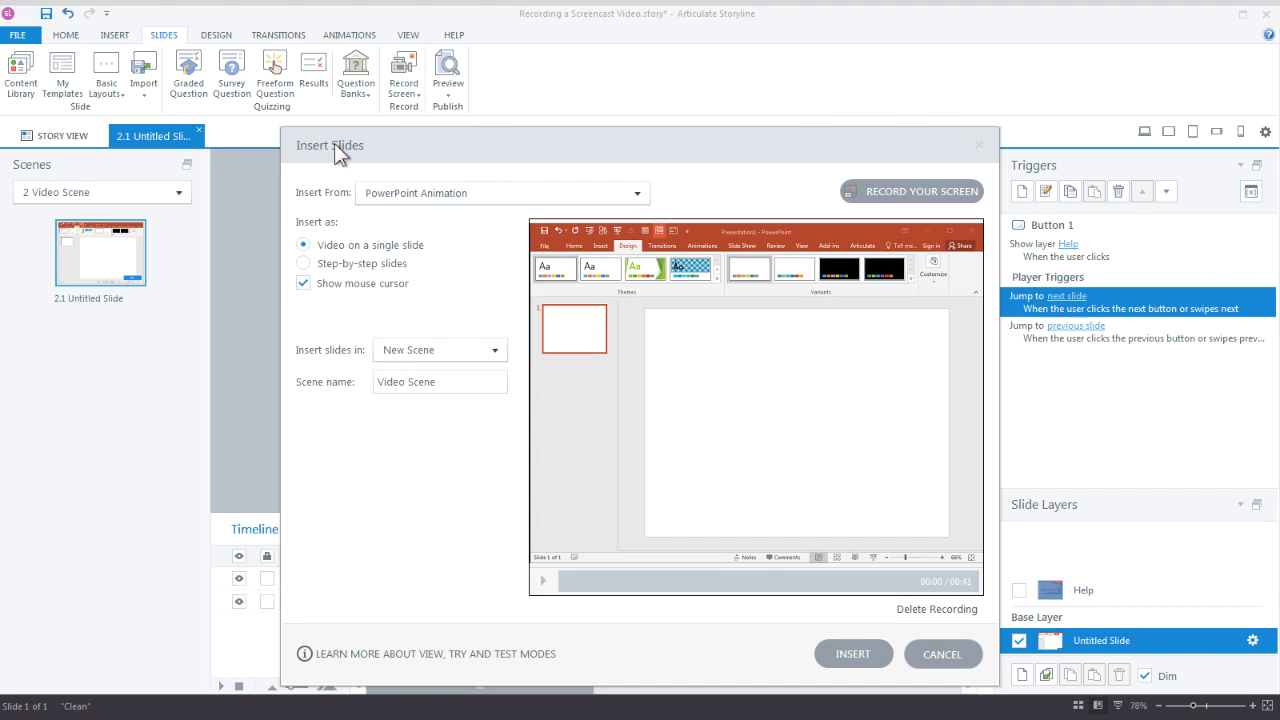
Step: Keep PowerPoint Animation as the source and insert it as step-by-step Try mode slides
left_click(450, 196)
left_click(442, 194)
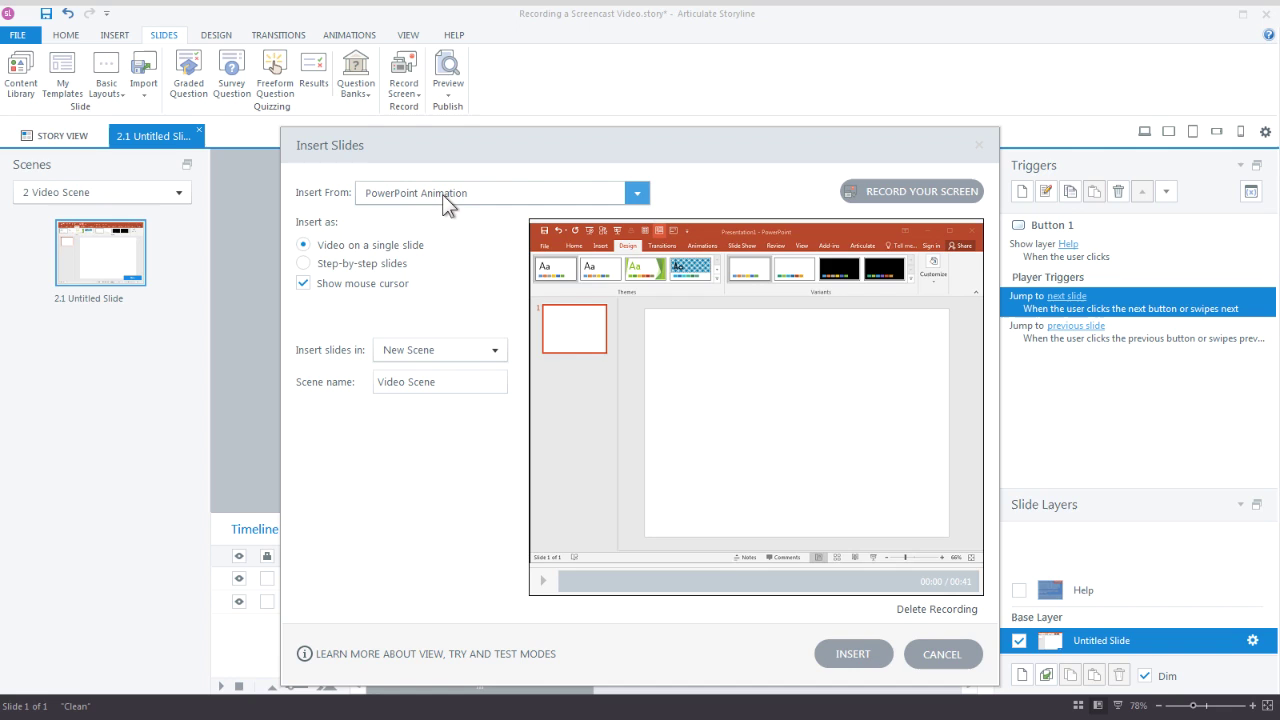
left_click(343, 264)
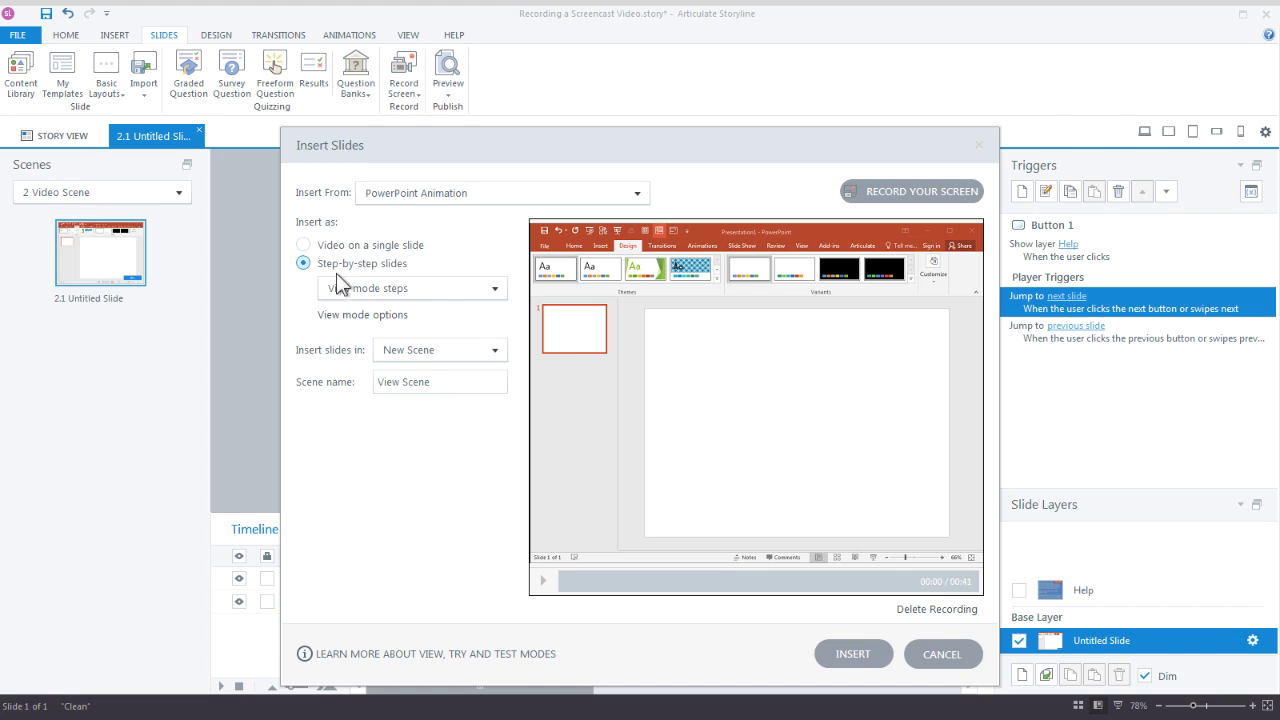
left_click(369, 291)
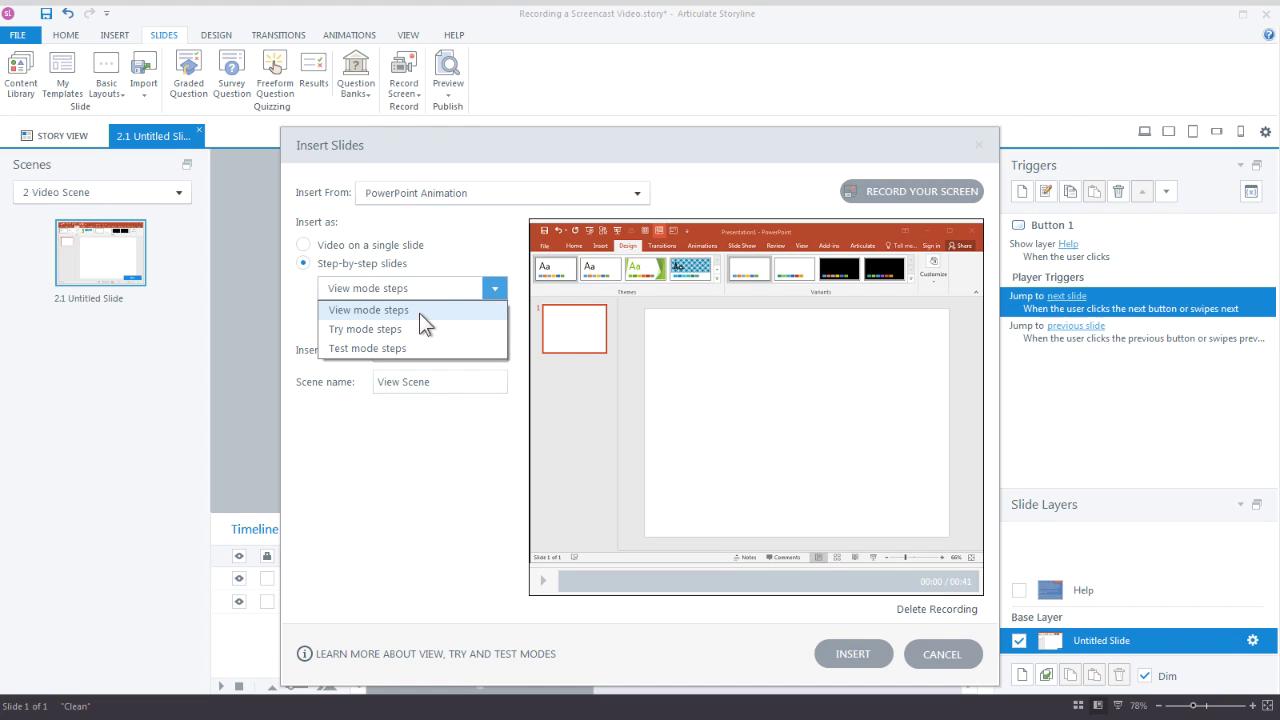
left_click(450, 289)
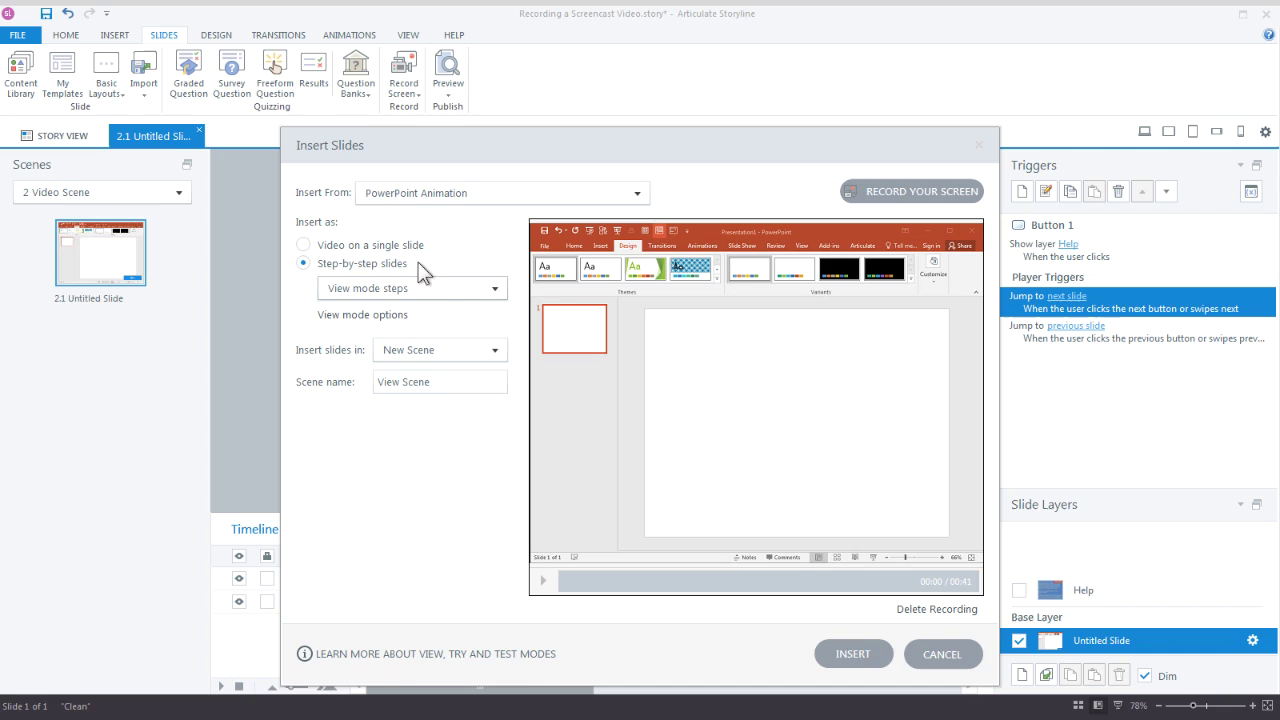
left_click(446, 289)
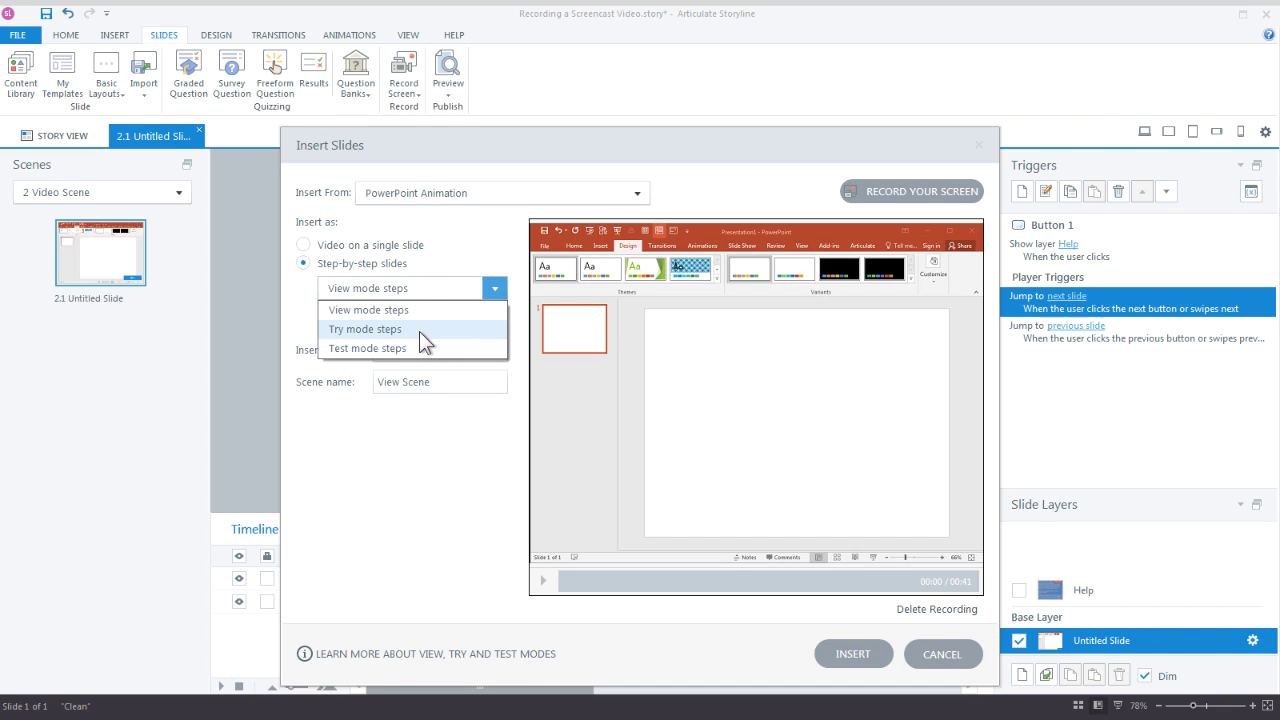
left_click(397, 328)
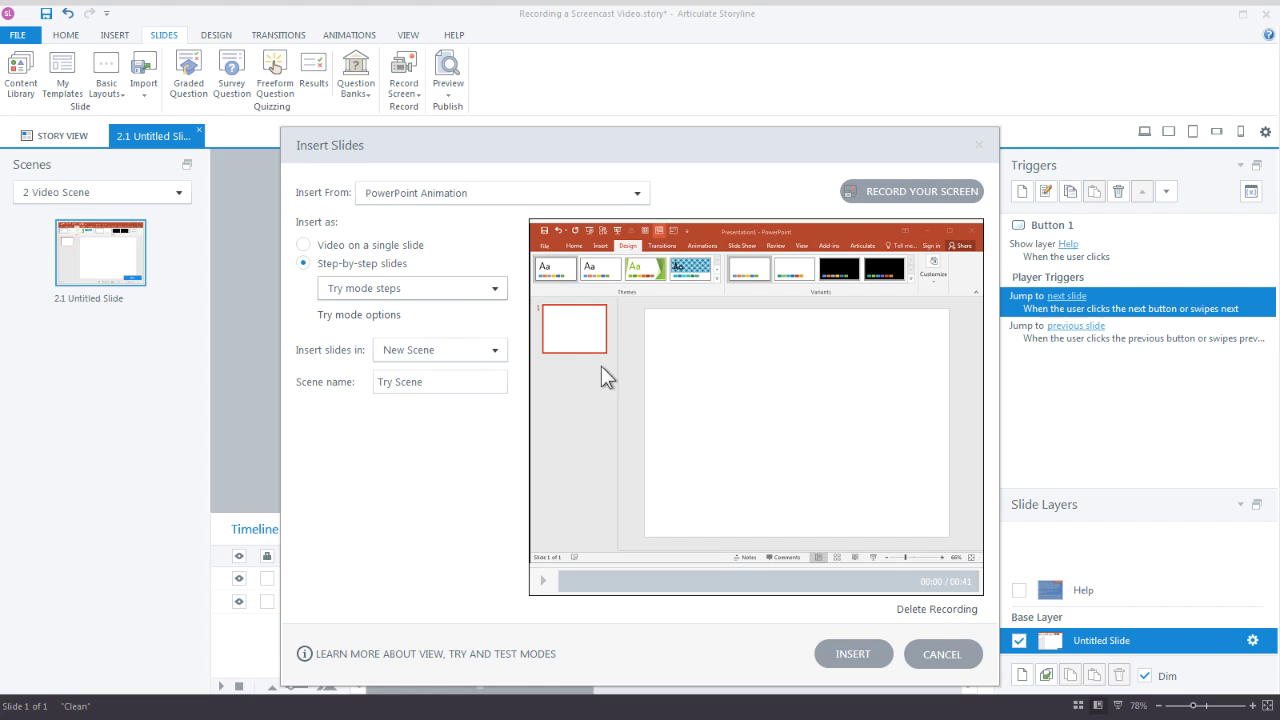
left_click(548, 579)
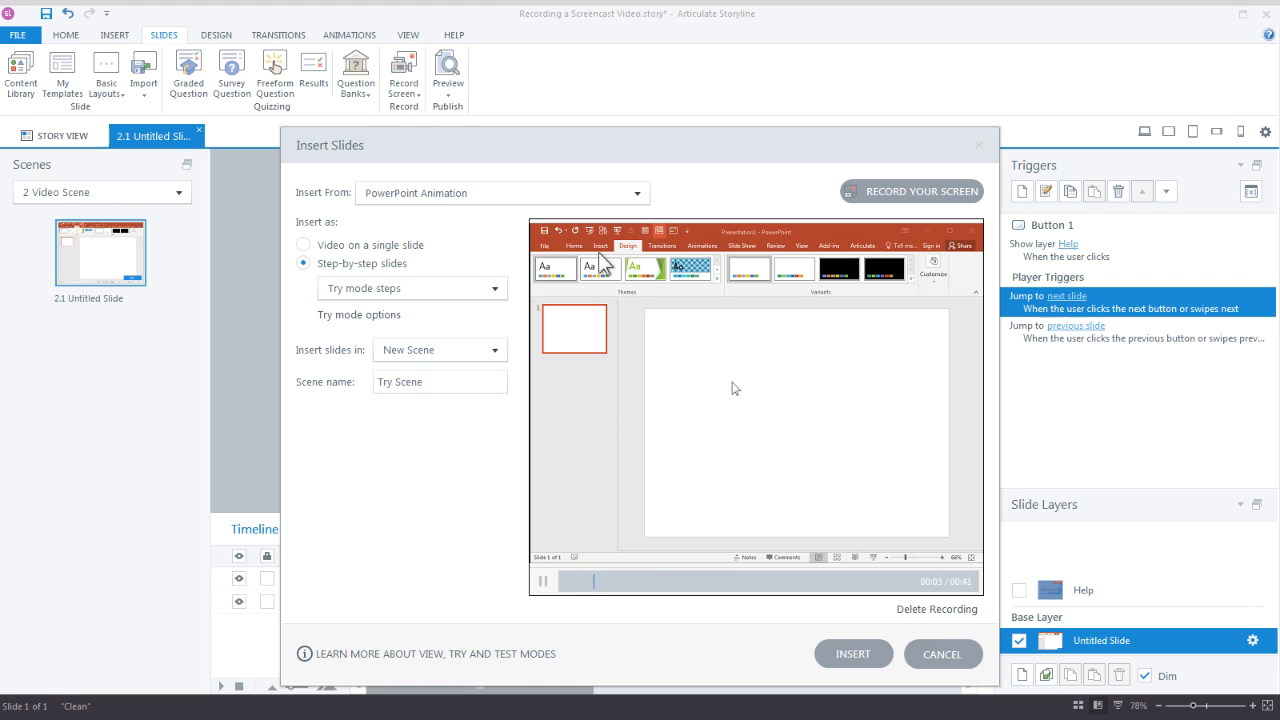
left_click(544, 580)
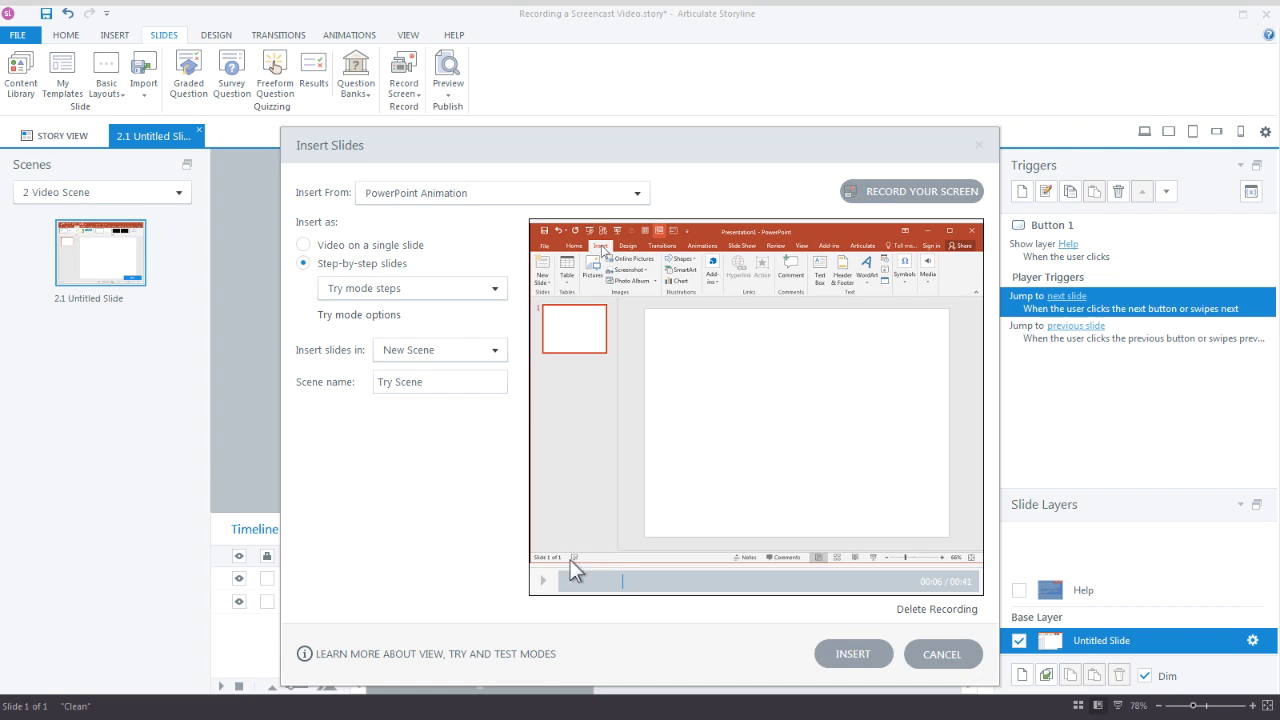
Step: Insert the recording as a new Try Scene, then scroll through slides 3.1–3.12 in story view
left_click(839, 652)
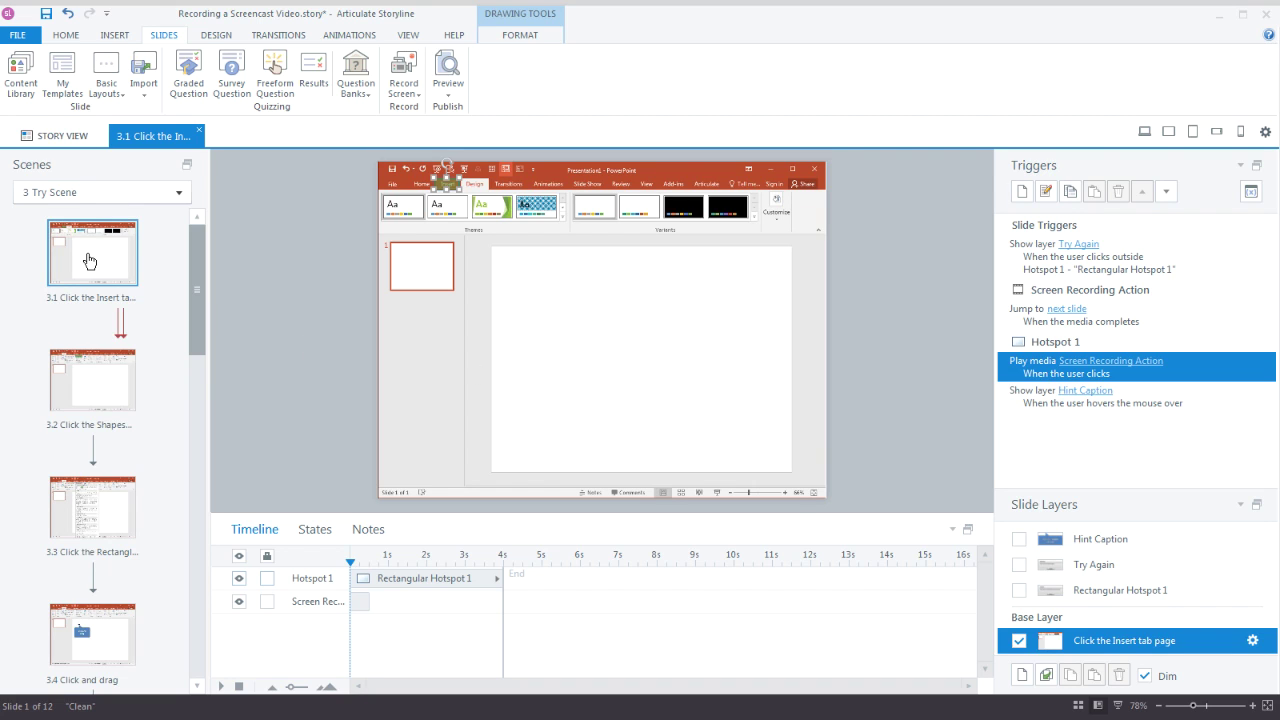
left_click_drag(194, 305, 200, 251)
left_click(70, 132)
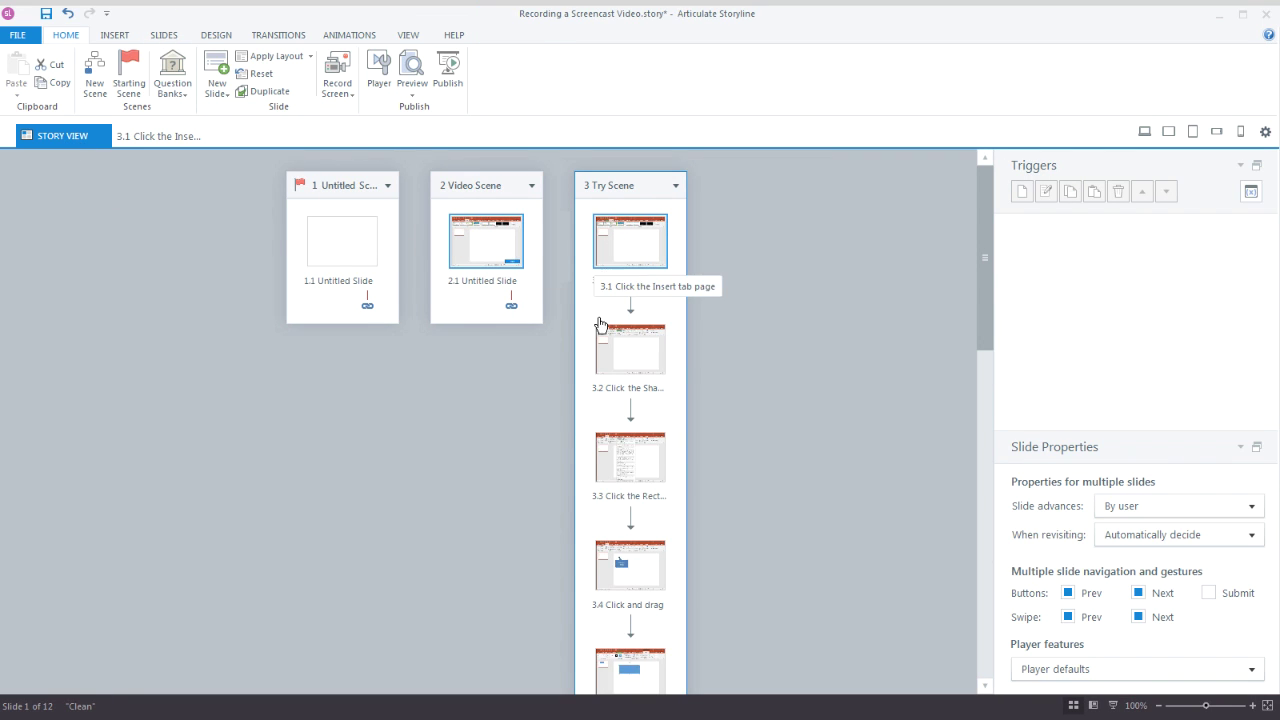
left_click_drag(980, 229, 978, 422)
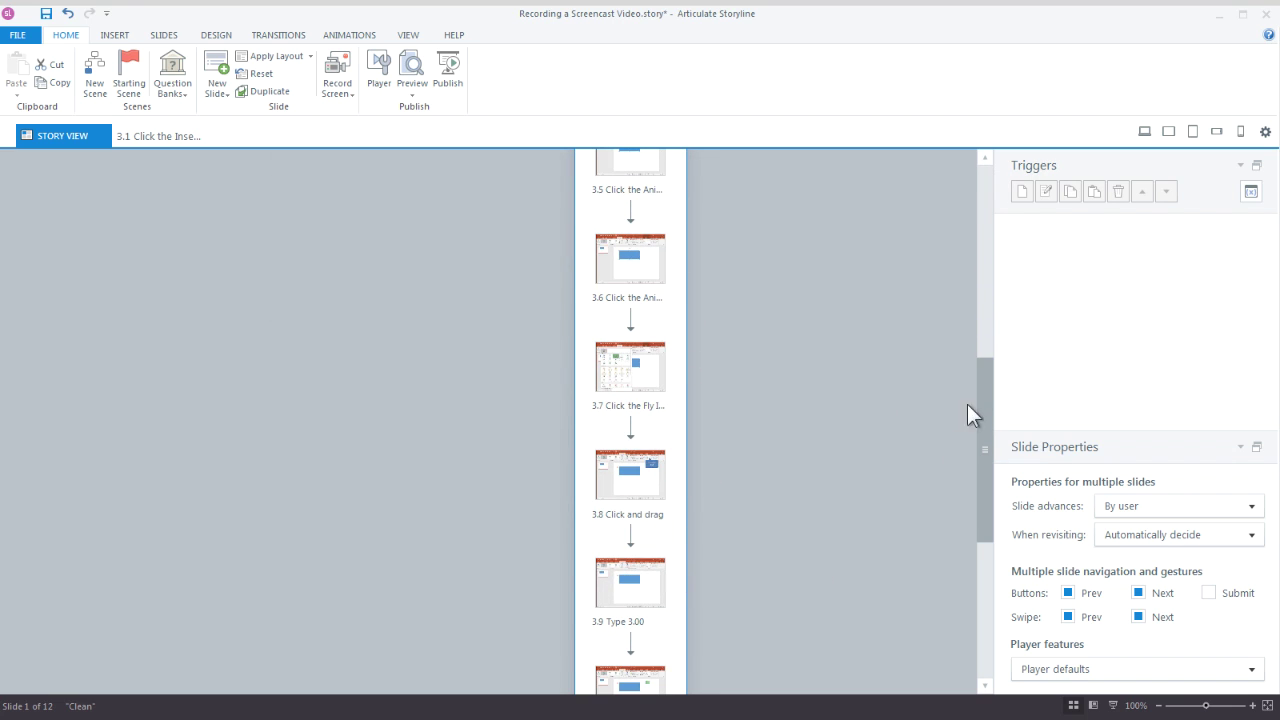
left_click_drag(982, 405, 974, 161)
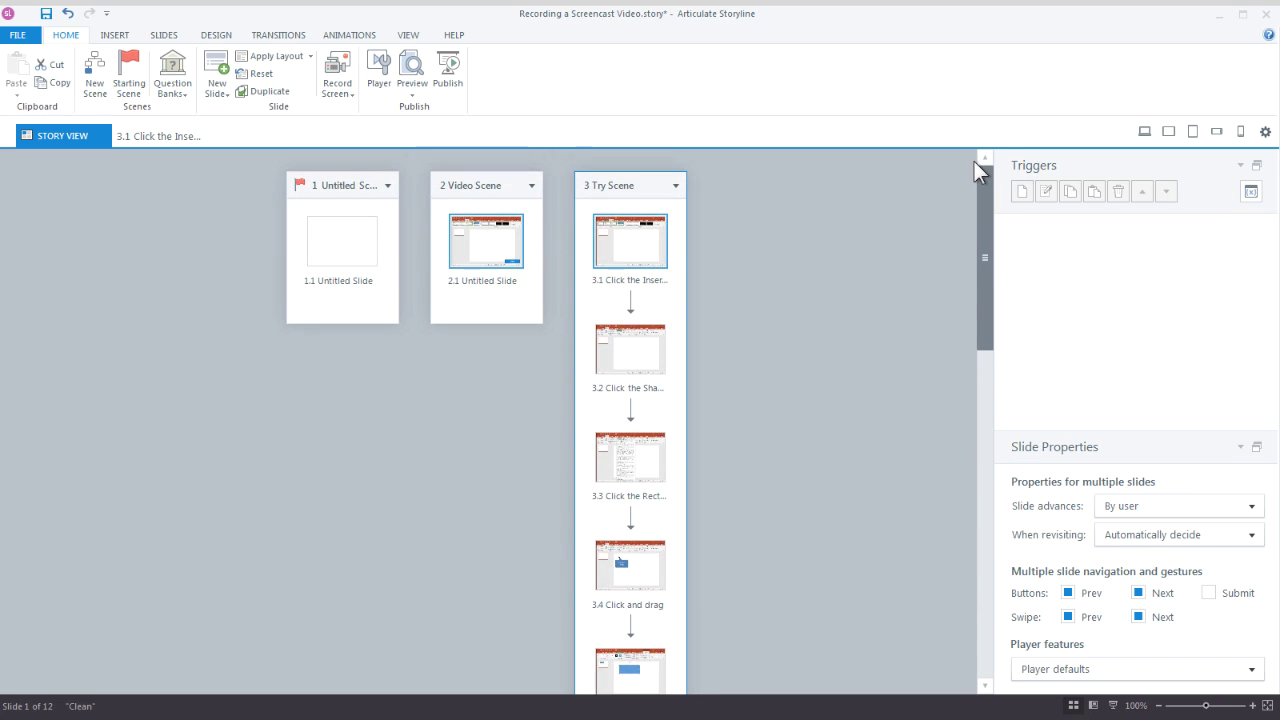
Step: Open slide 3.1 and preview the whole Try Scene
double_click(635, 246)
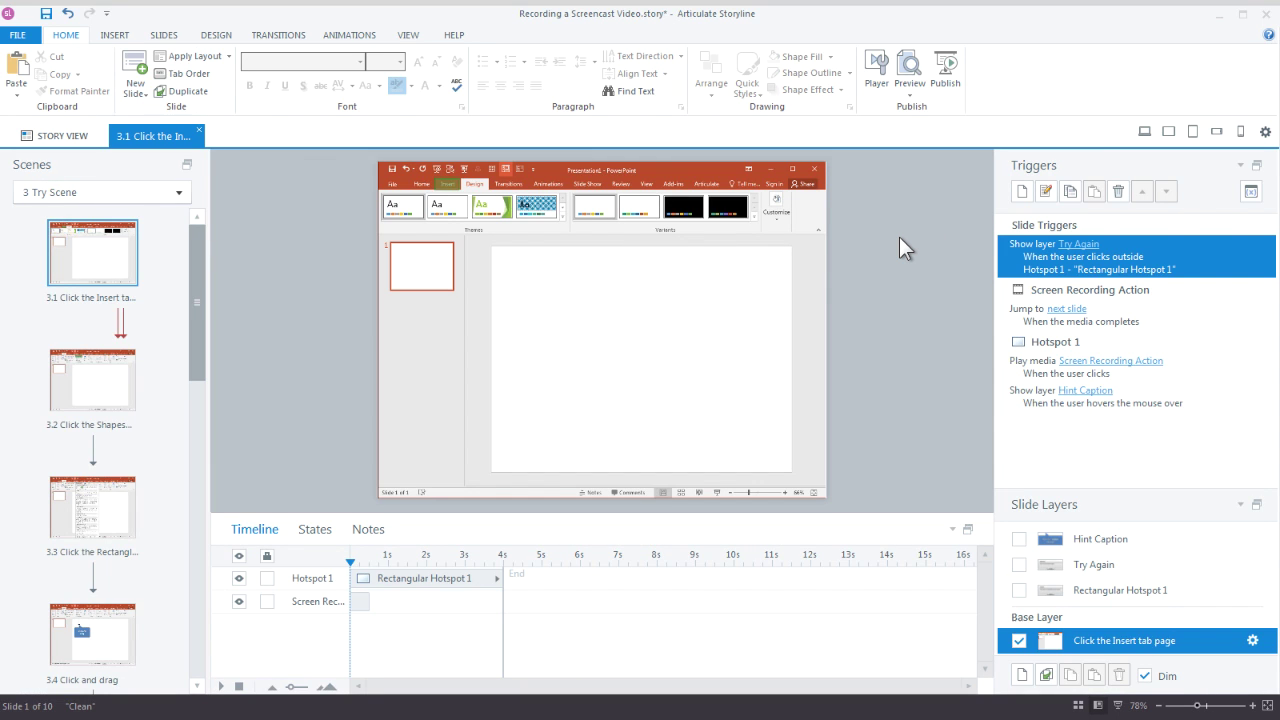
left_click(910, 92)
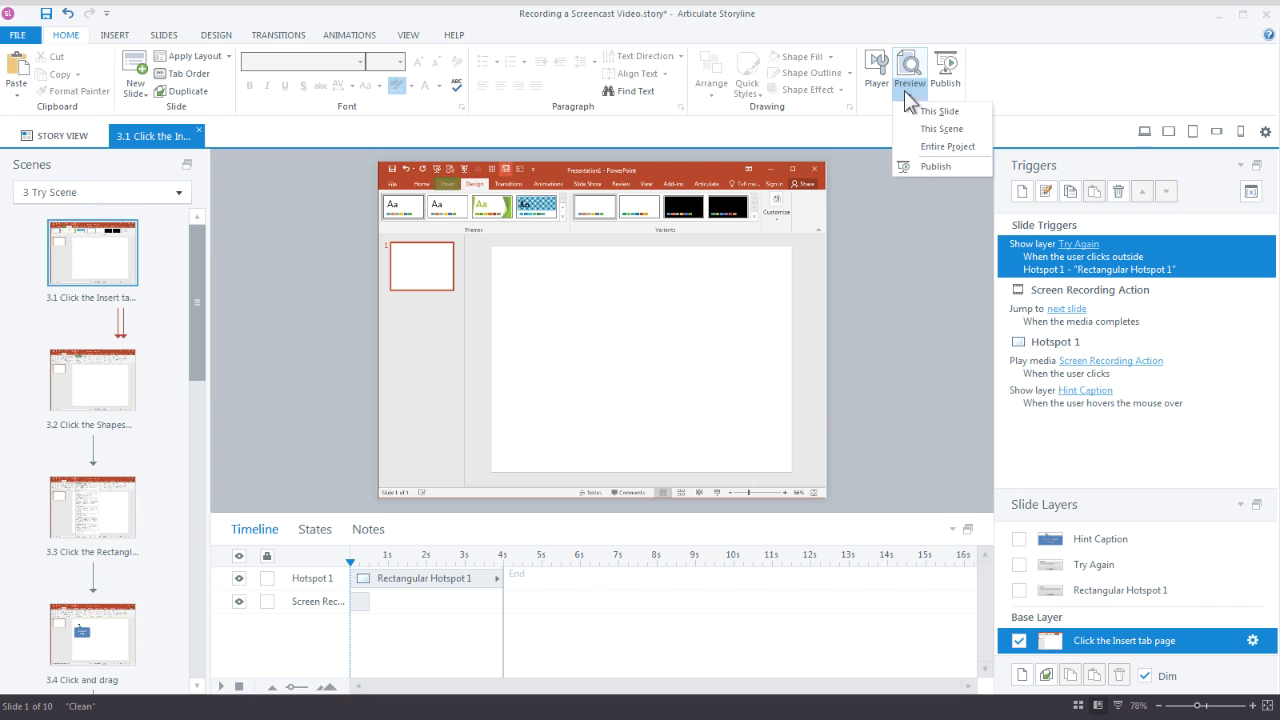
left_click(940, 129)
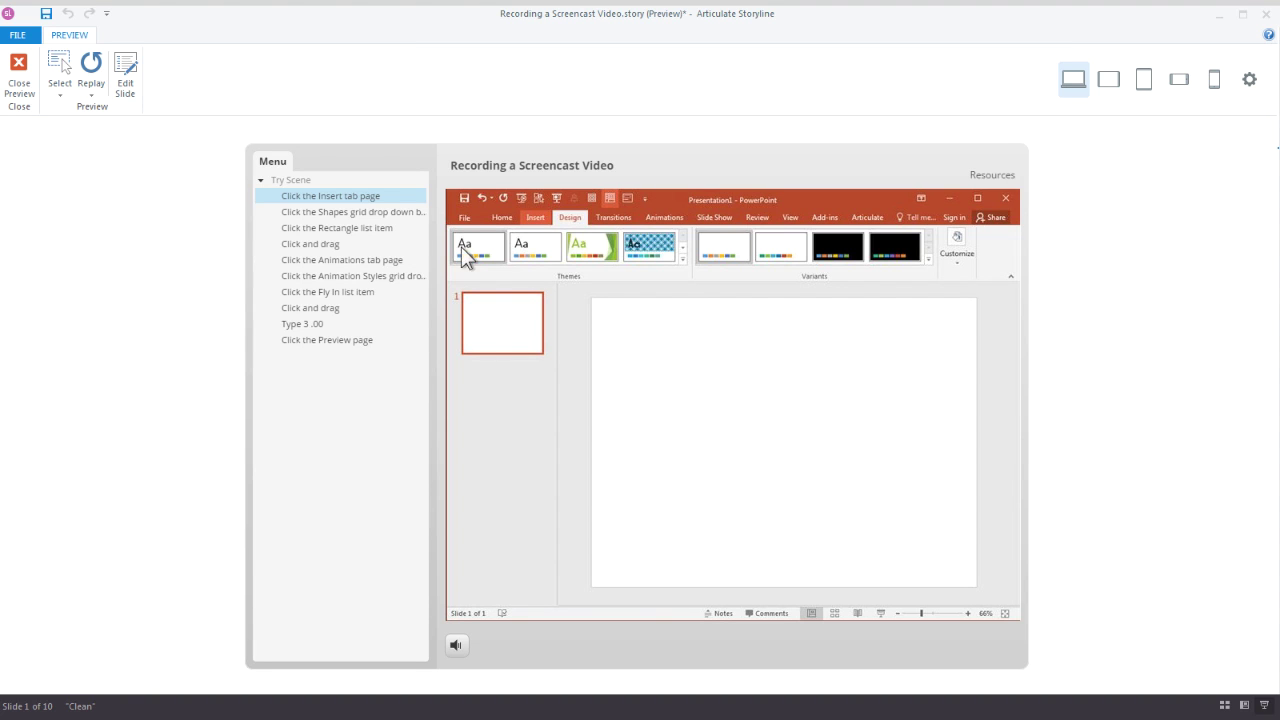
Step: Complete the Insert tab, Shapes and Rectangle steps, then draw a rectangle on the simulated slide
left_click(538, 219)
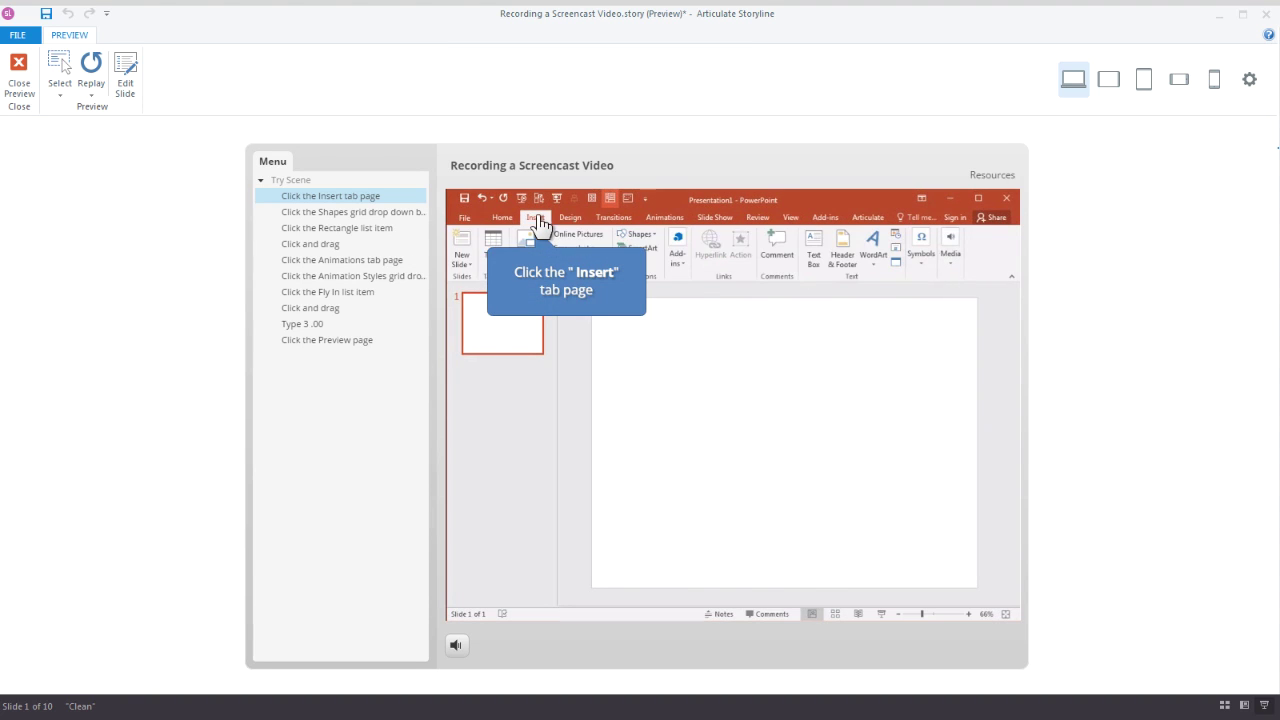
left_click(540, 222)
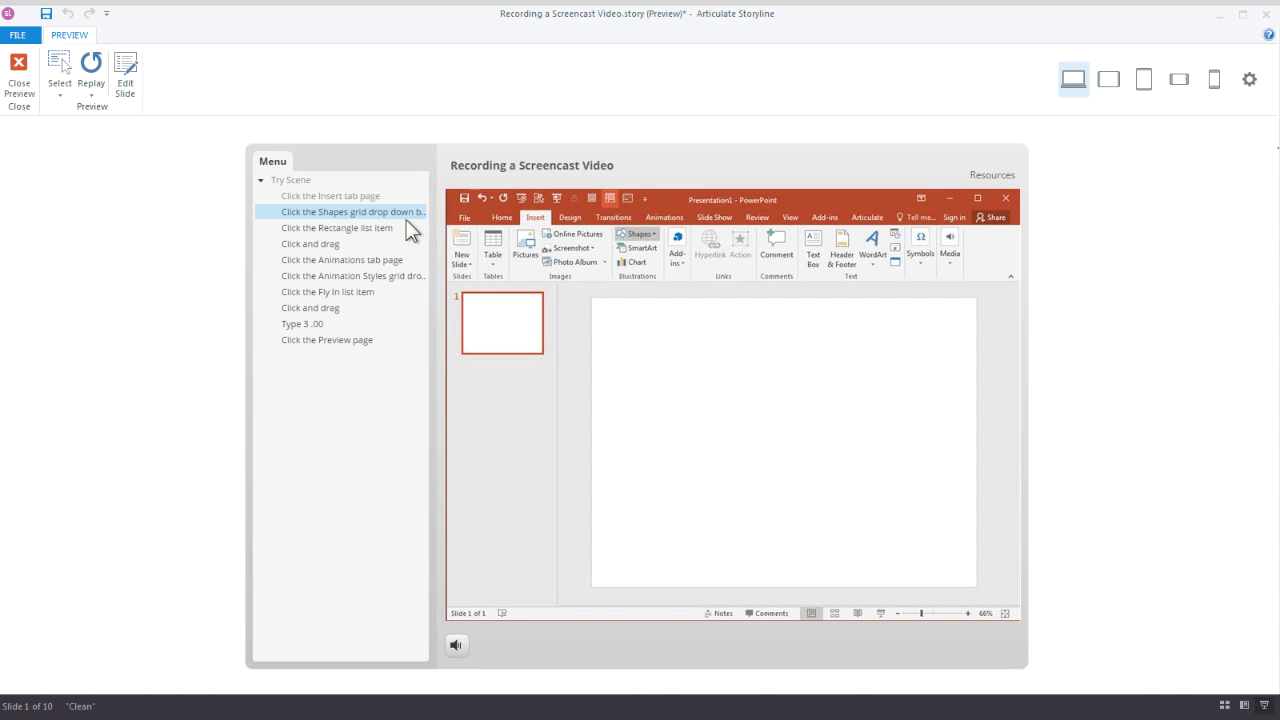
mouse_move(635, 240)
left_click(652, 238)
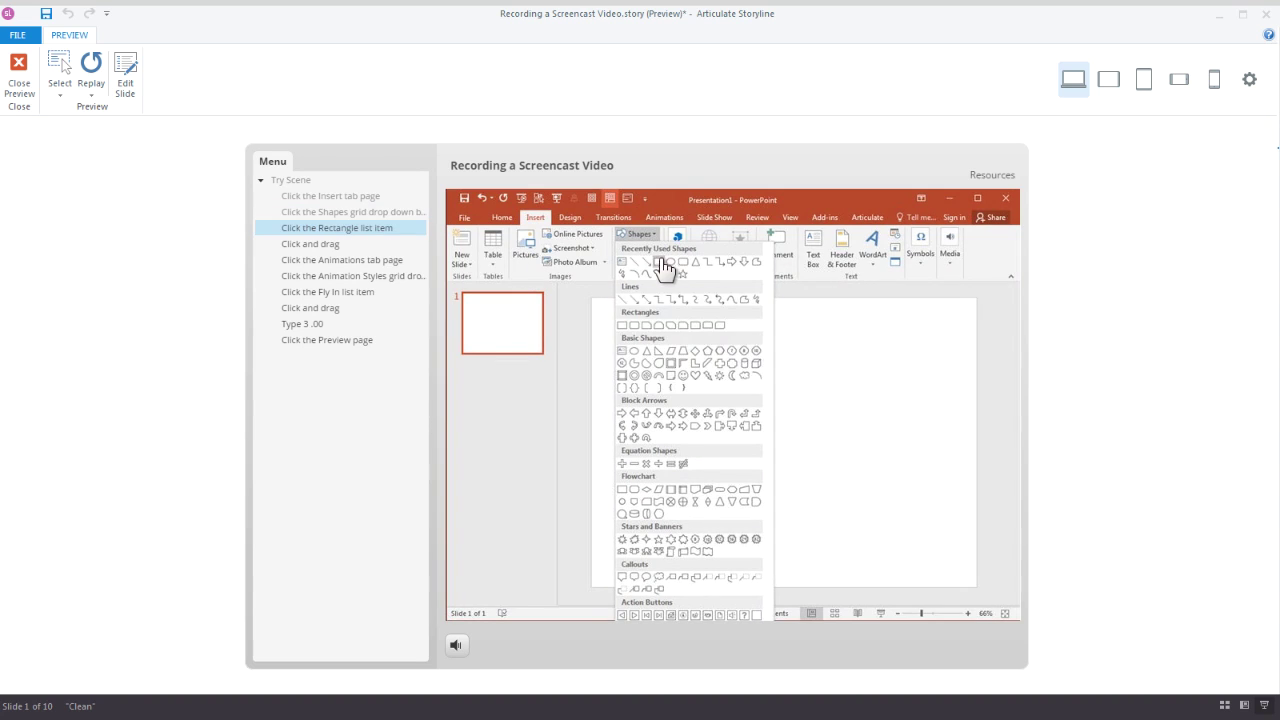
left_click(660, 263)
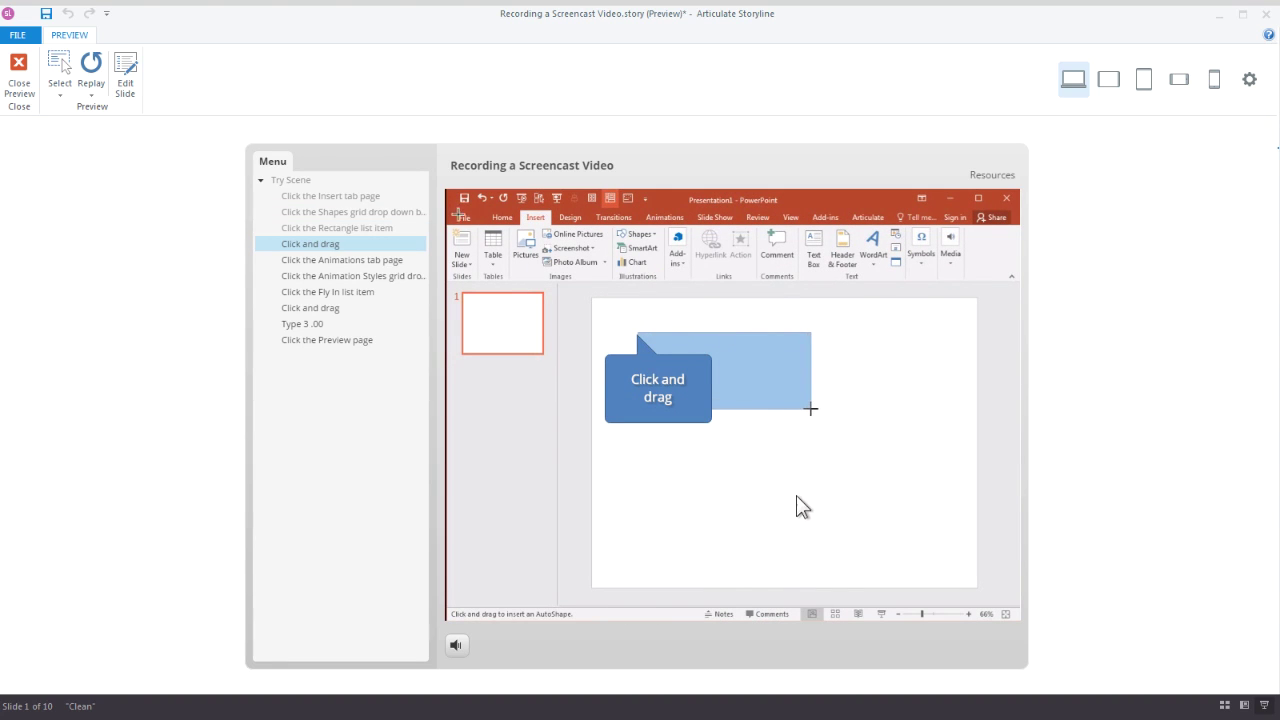
left_click_drag(795, 489, 729, 415)
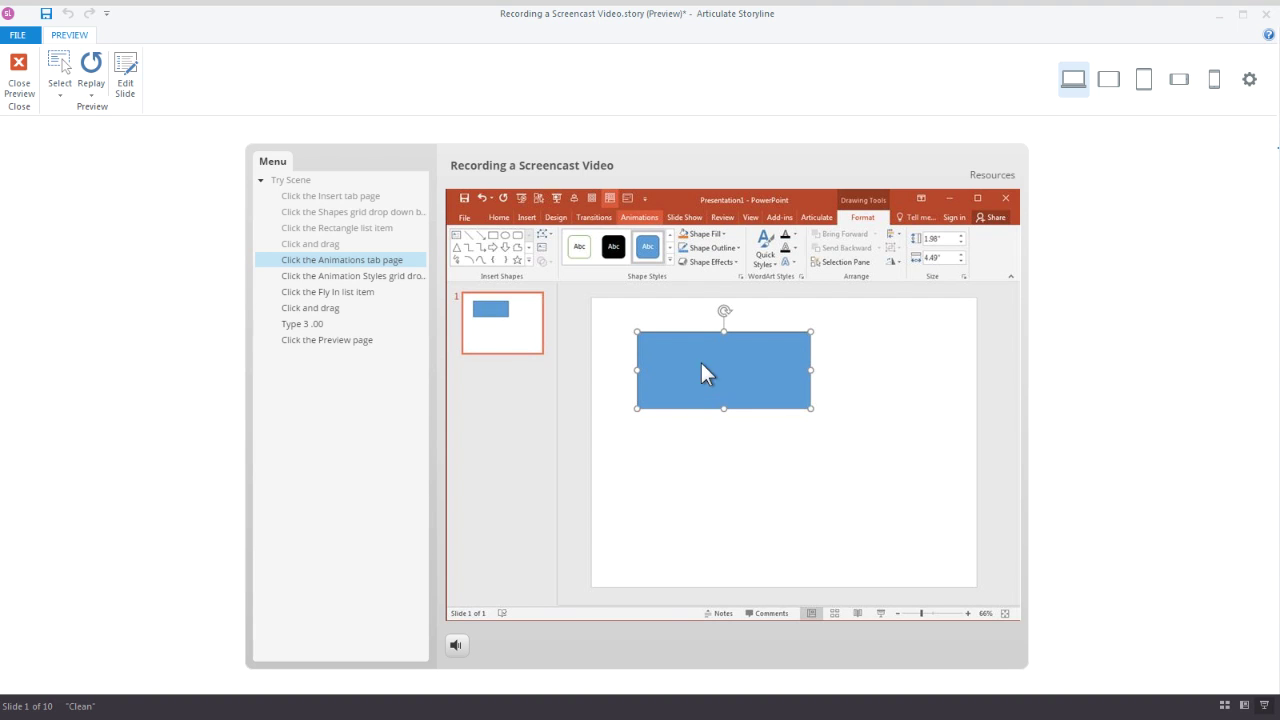
Step: Give the simulated rectangle a Fly In animation with 3.00 duration, then close the preview
left_click(646, 216)
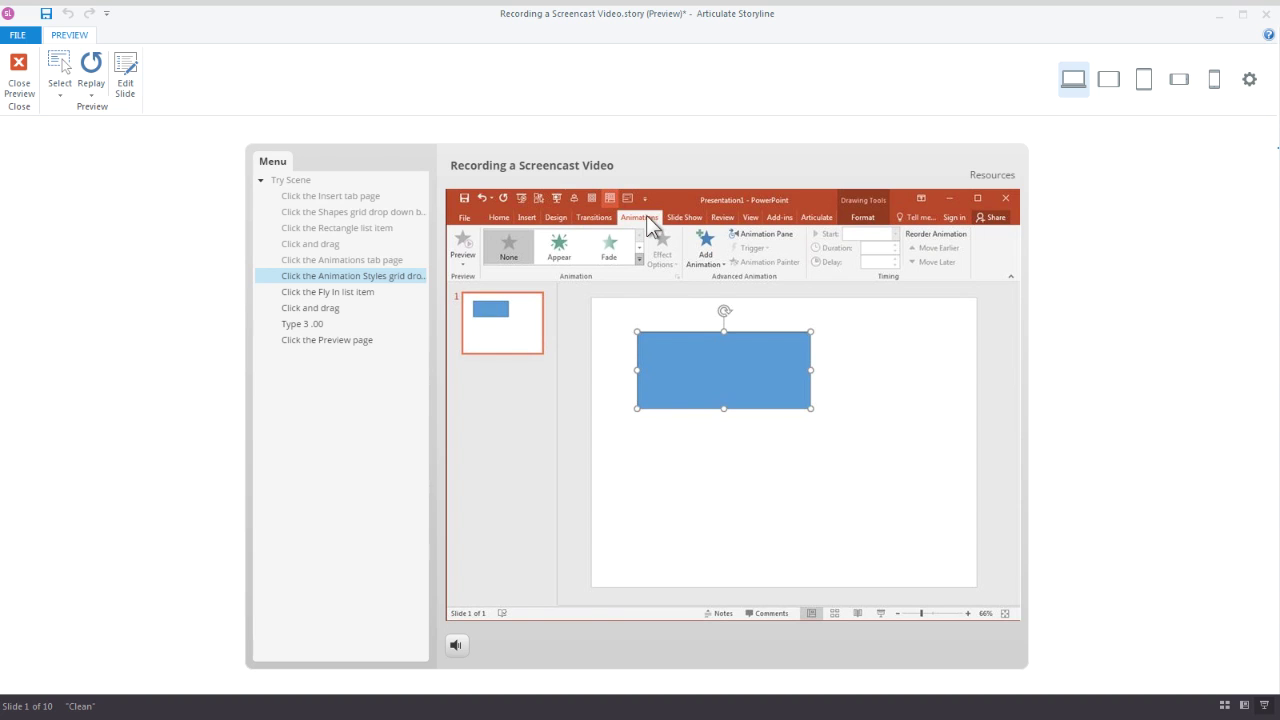
left_click(639, 259)
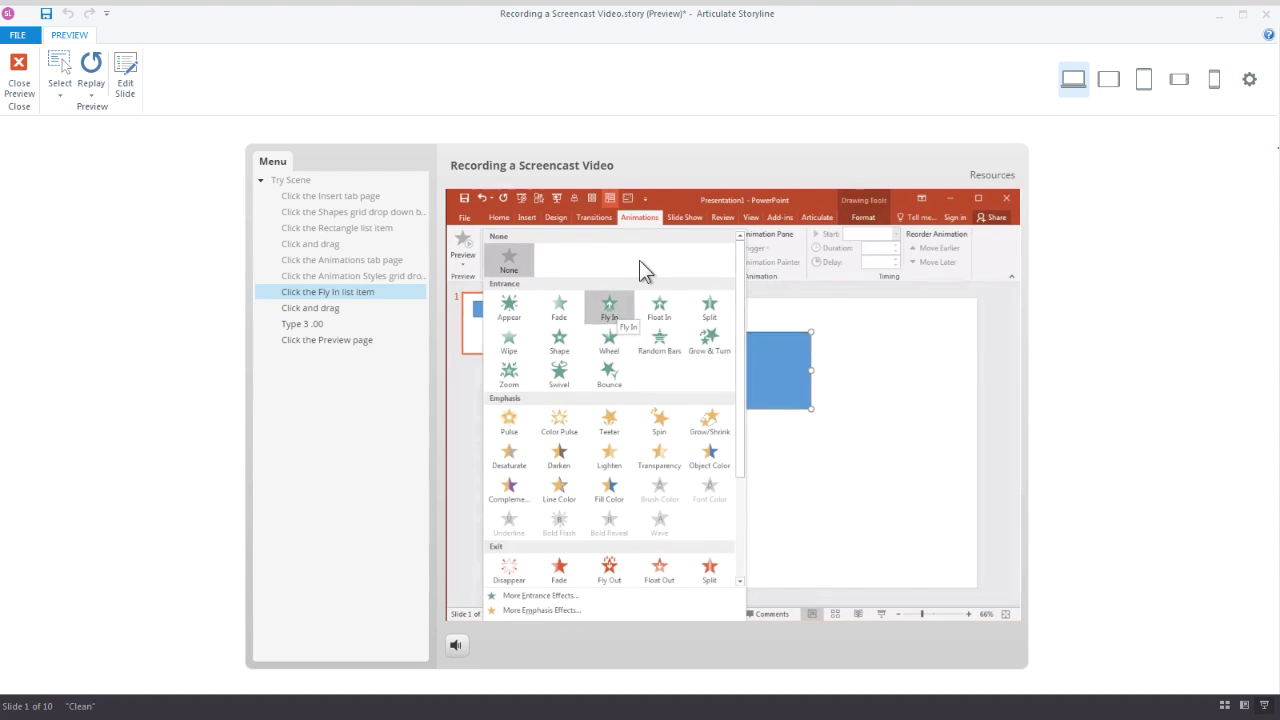
left_click(607, 306)
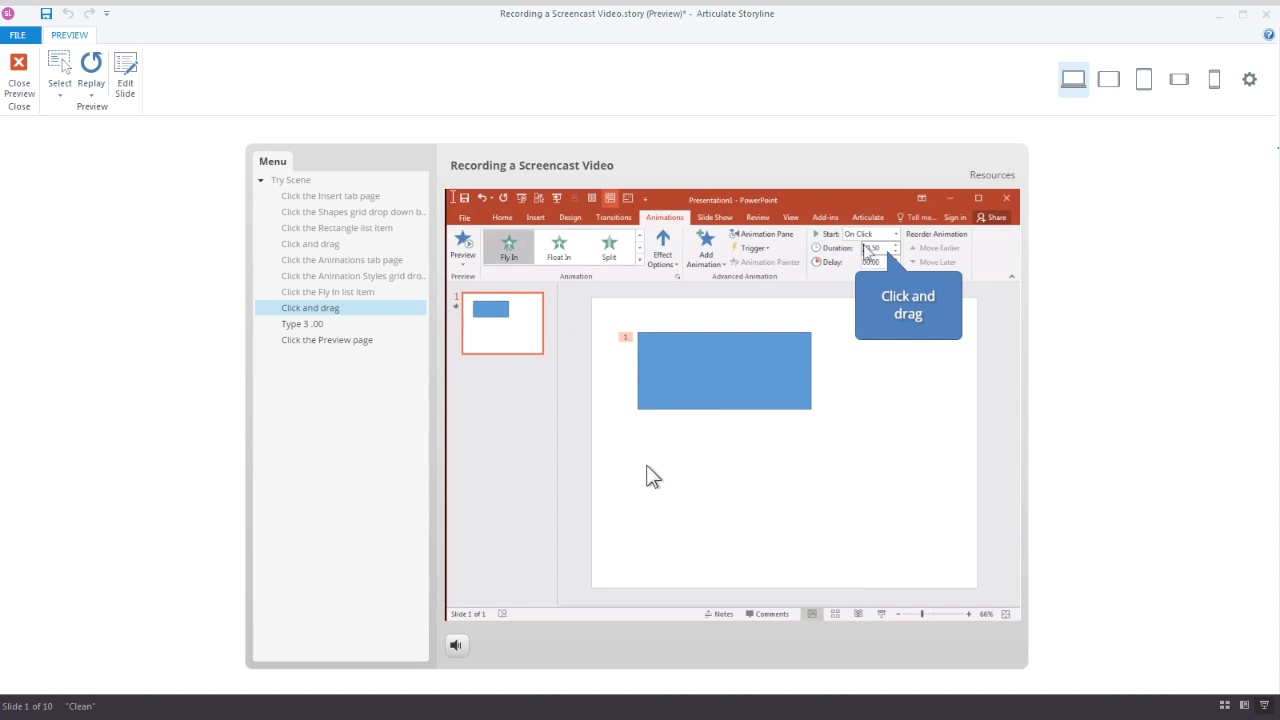
left_click_drag(882, 256, 871, 251)
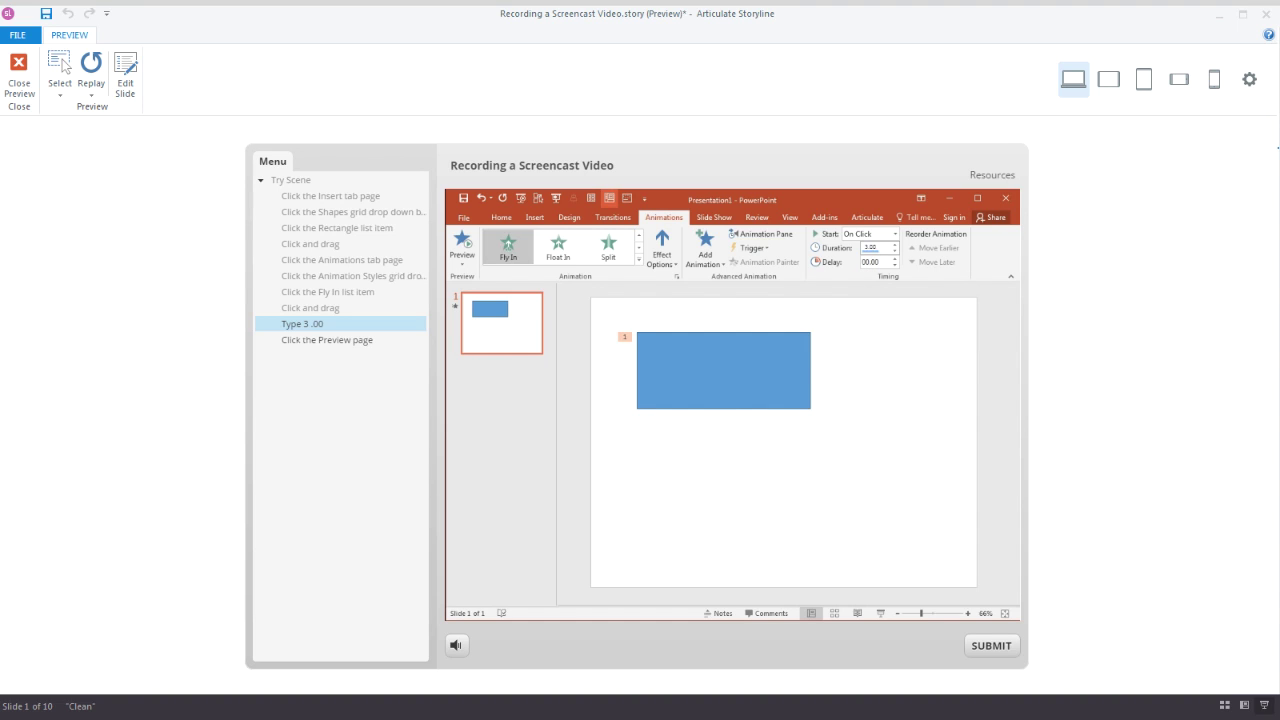
type("3.00")
key("Return")
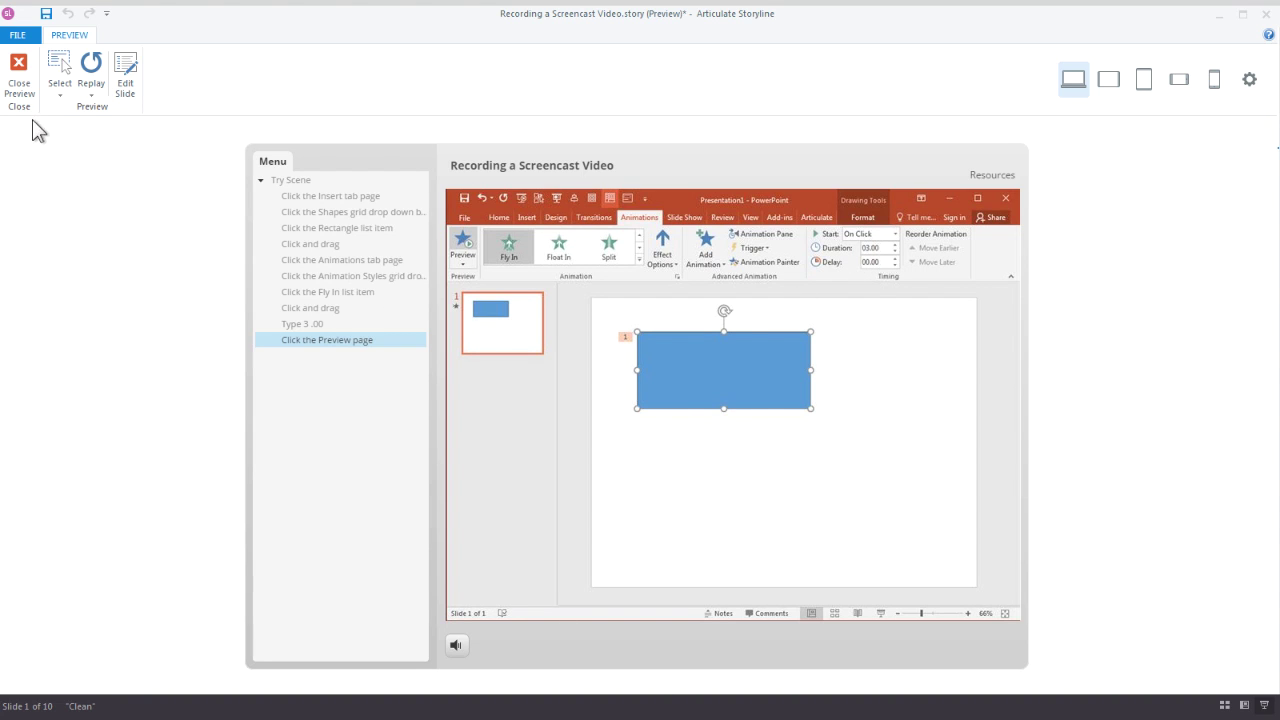
left_click(19, 88)
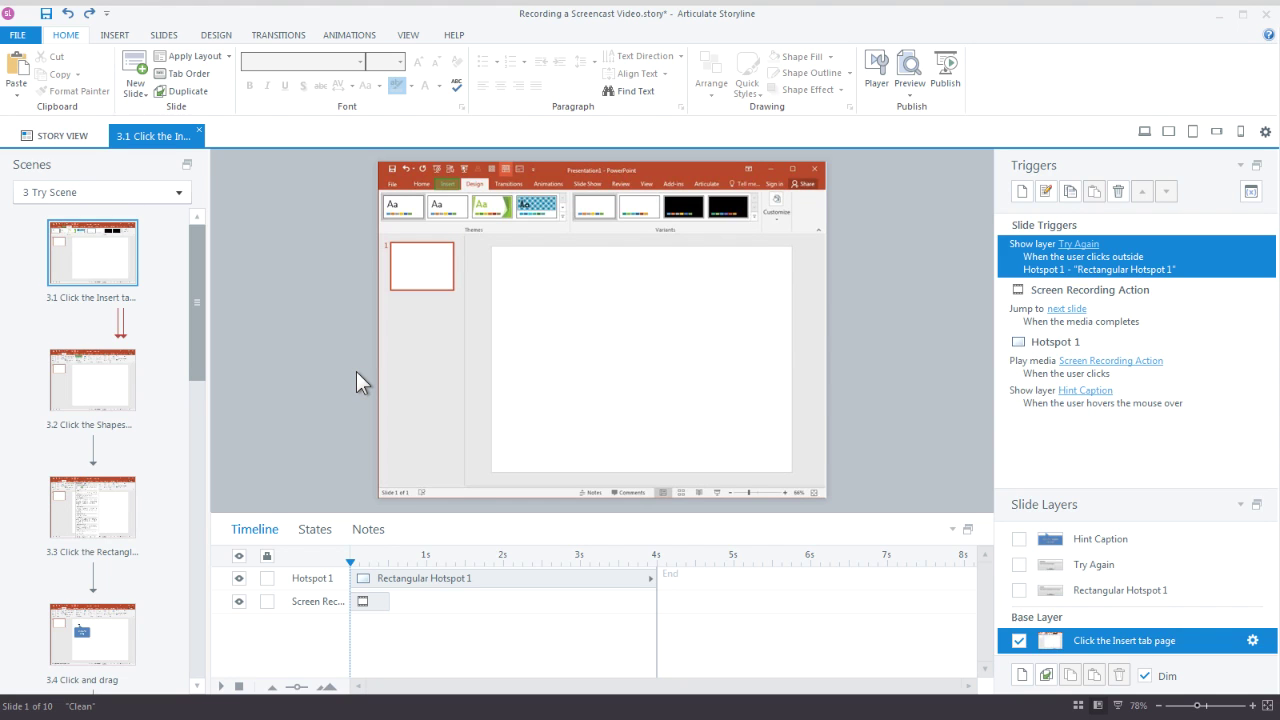
Step: Inspect slide 3.1's Insert-tab hotspot and its screen recording
left_click(444, 185)
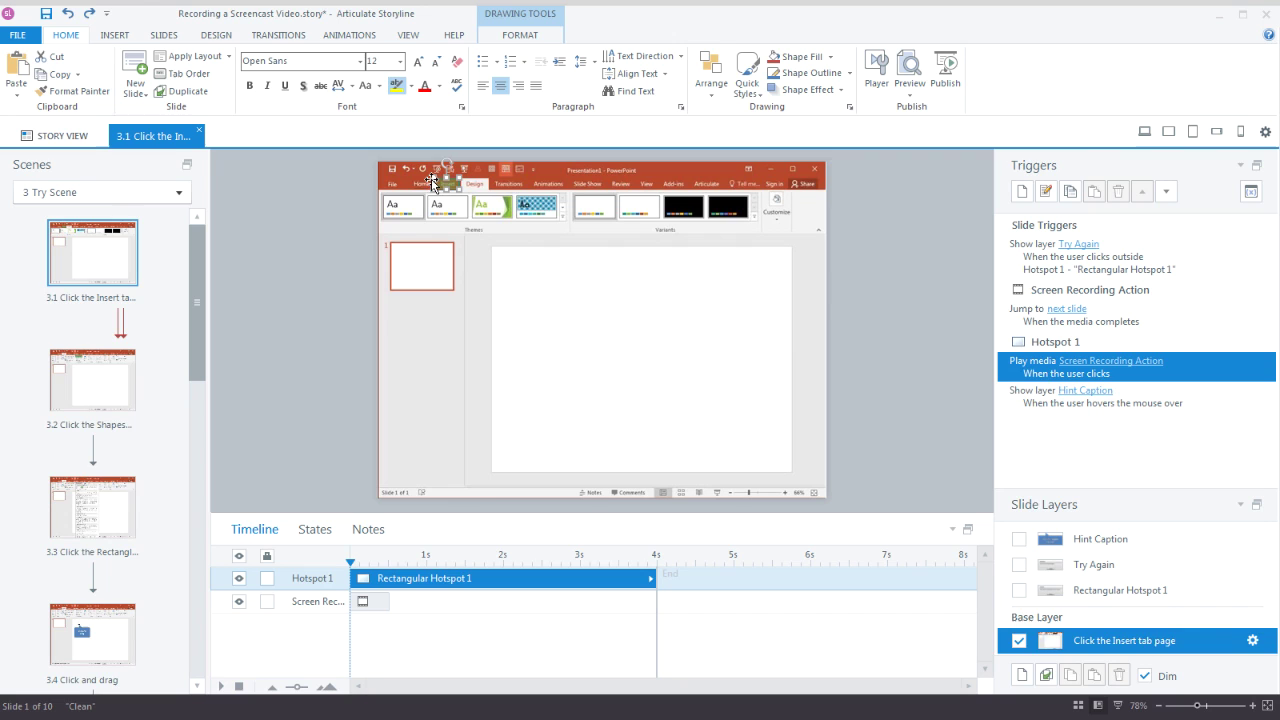
left_click(92, 380)
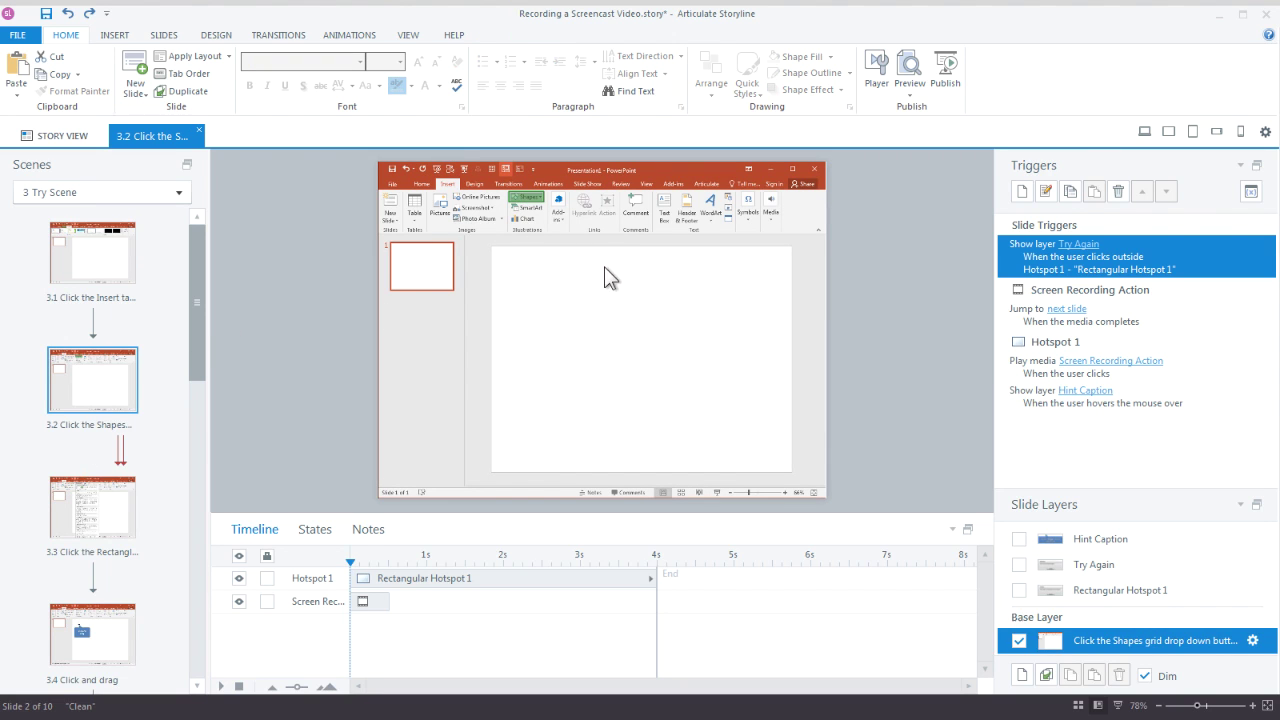
left_click(126, 268)
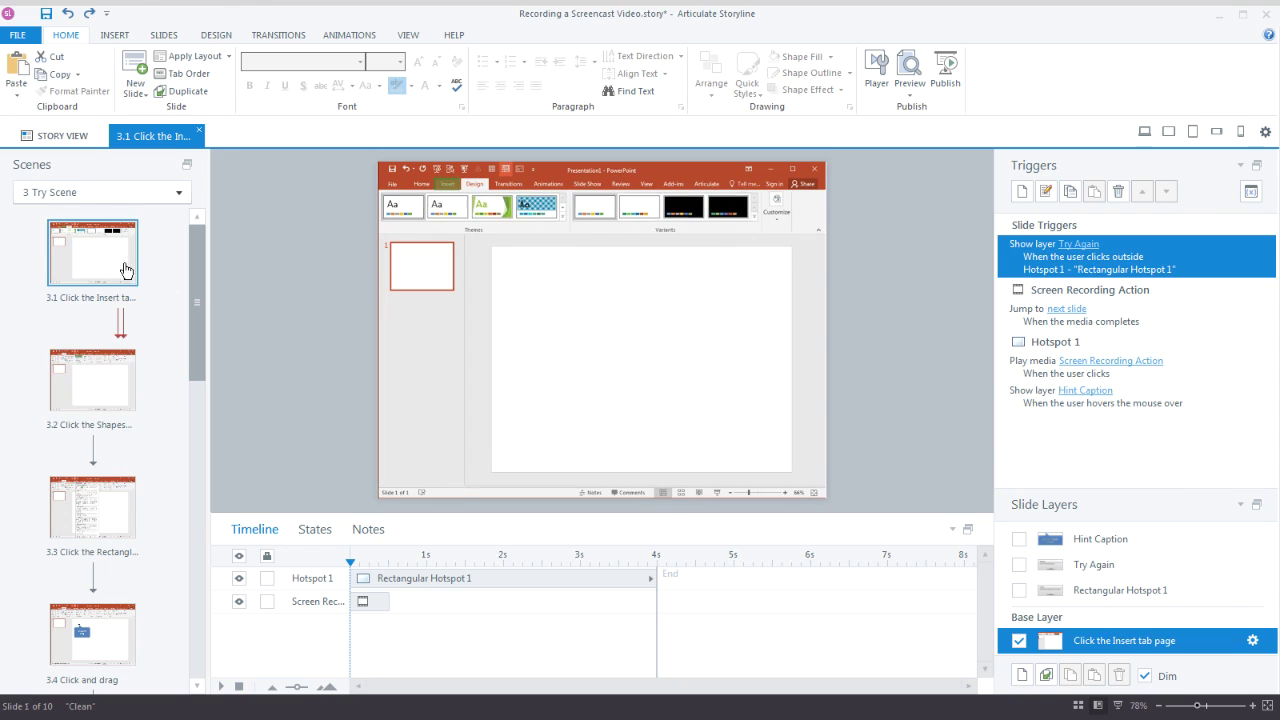
left_click(447, 184)
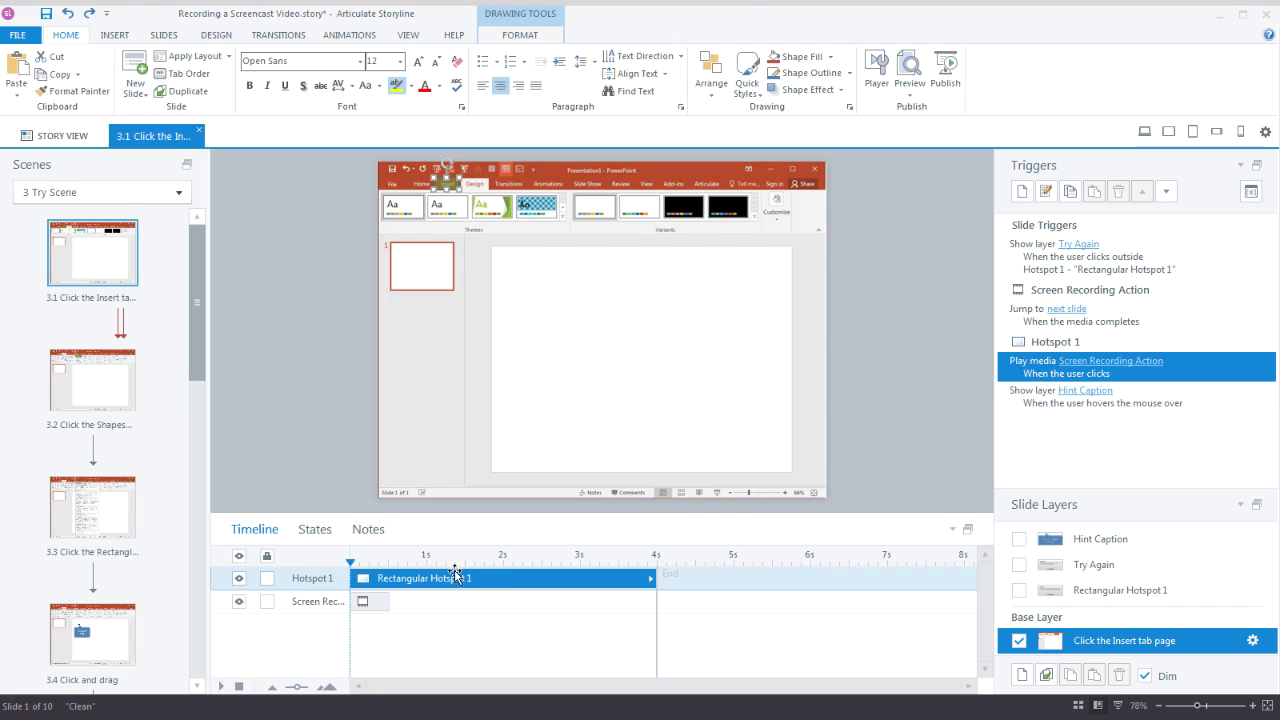
left_click(366, 604)
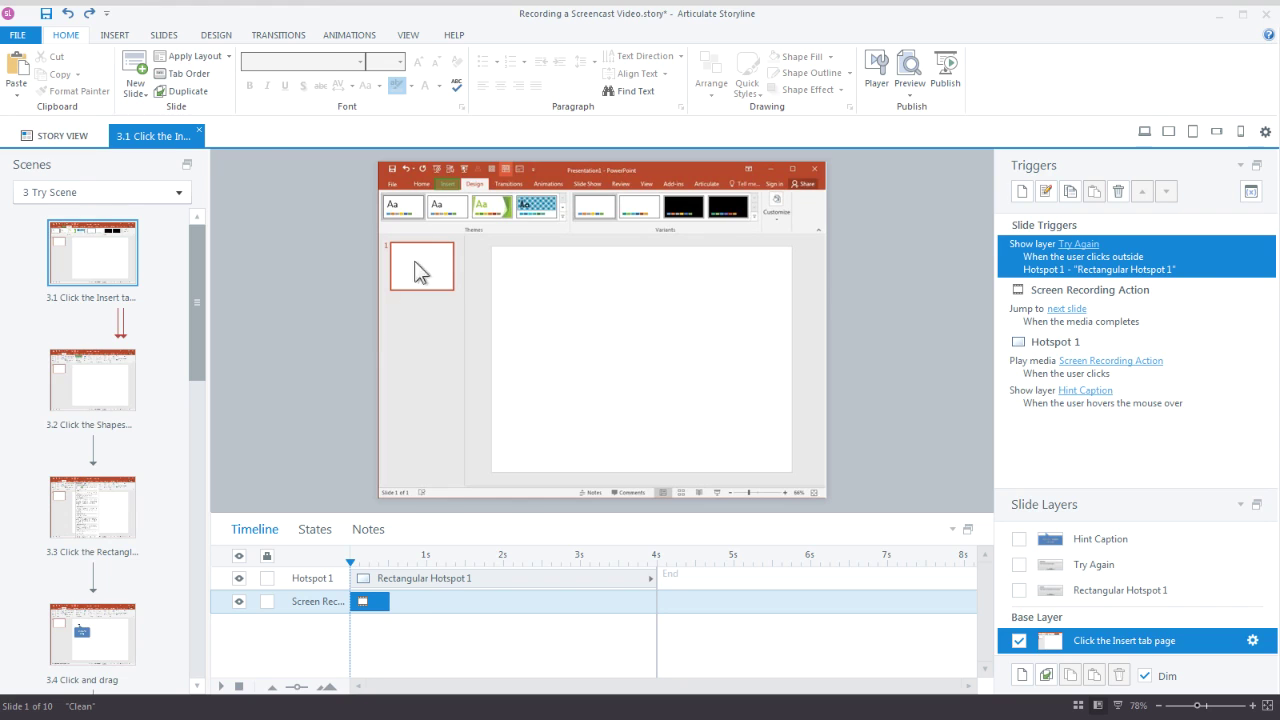
Step: Move and resize Hotspot 1 at 100% zoom so it covers the recorded Insert tab
left_click(445, 182)
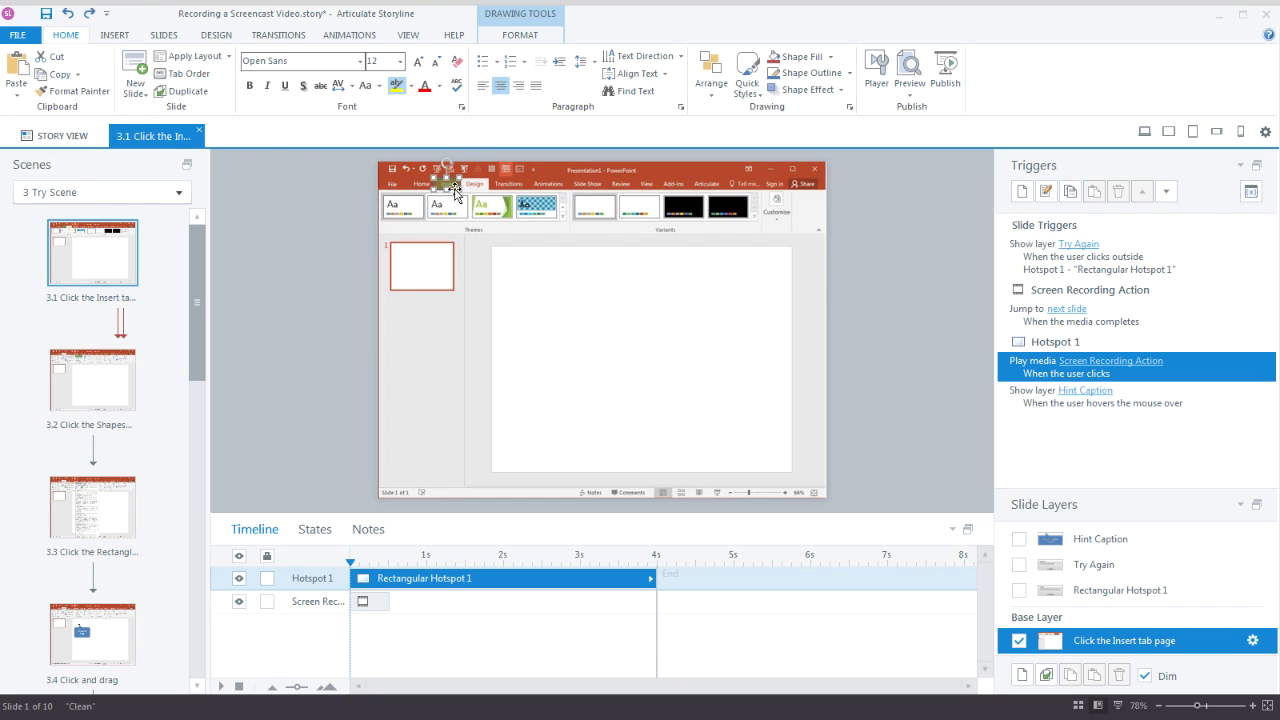
left_click_drag(458, 190, 440, 194)
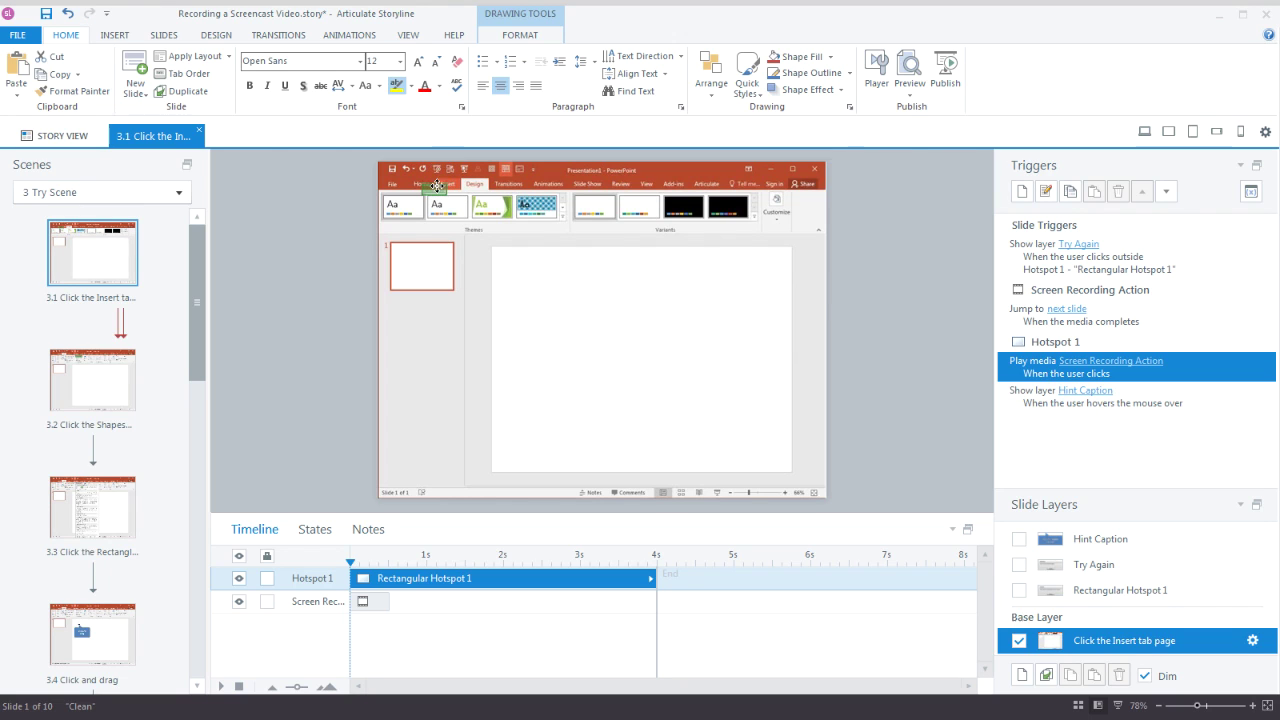
left_click_drag(446, 183, 455, 175)
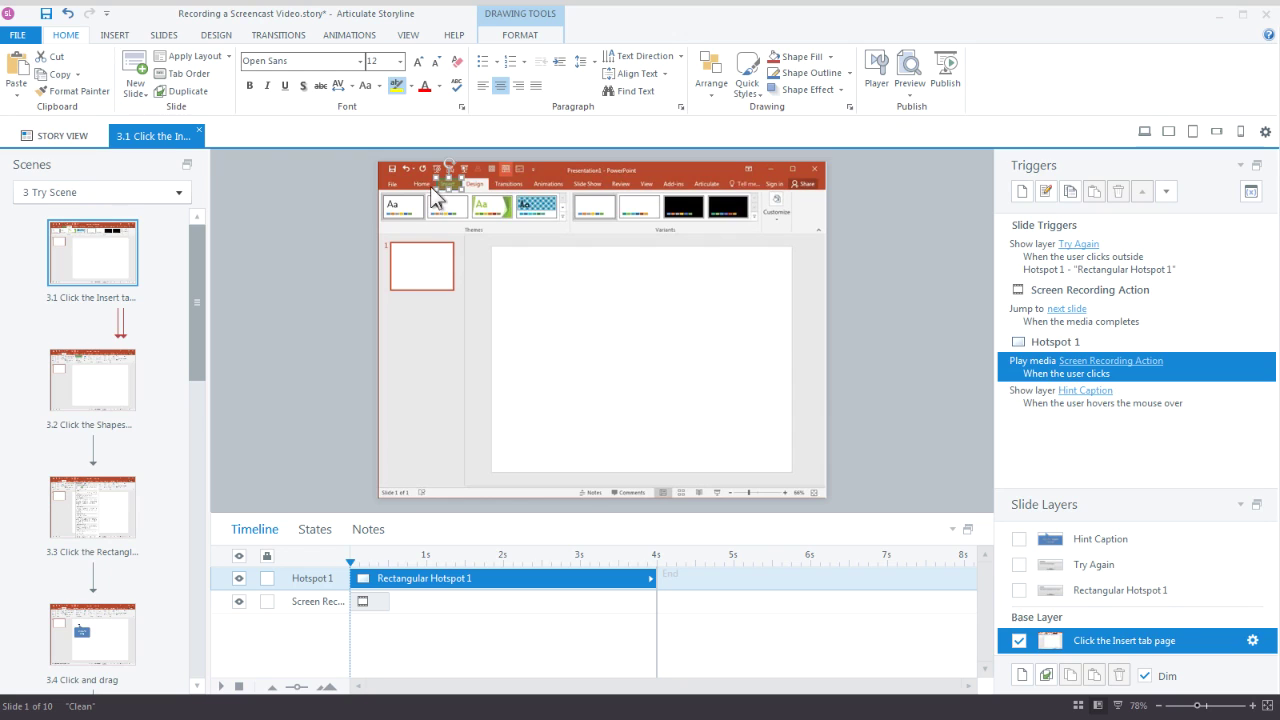
left_click_drag(442, 196, 414, 192)
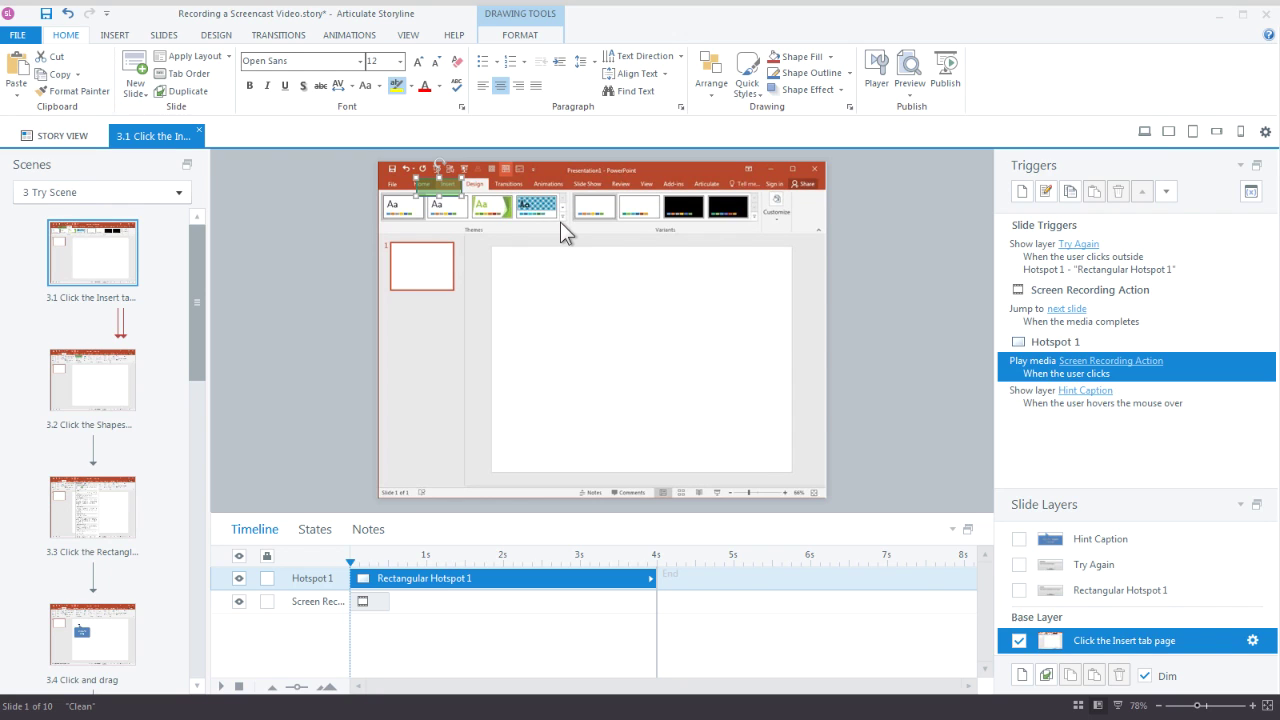
left_click(1252, 705)
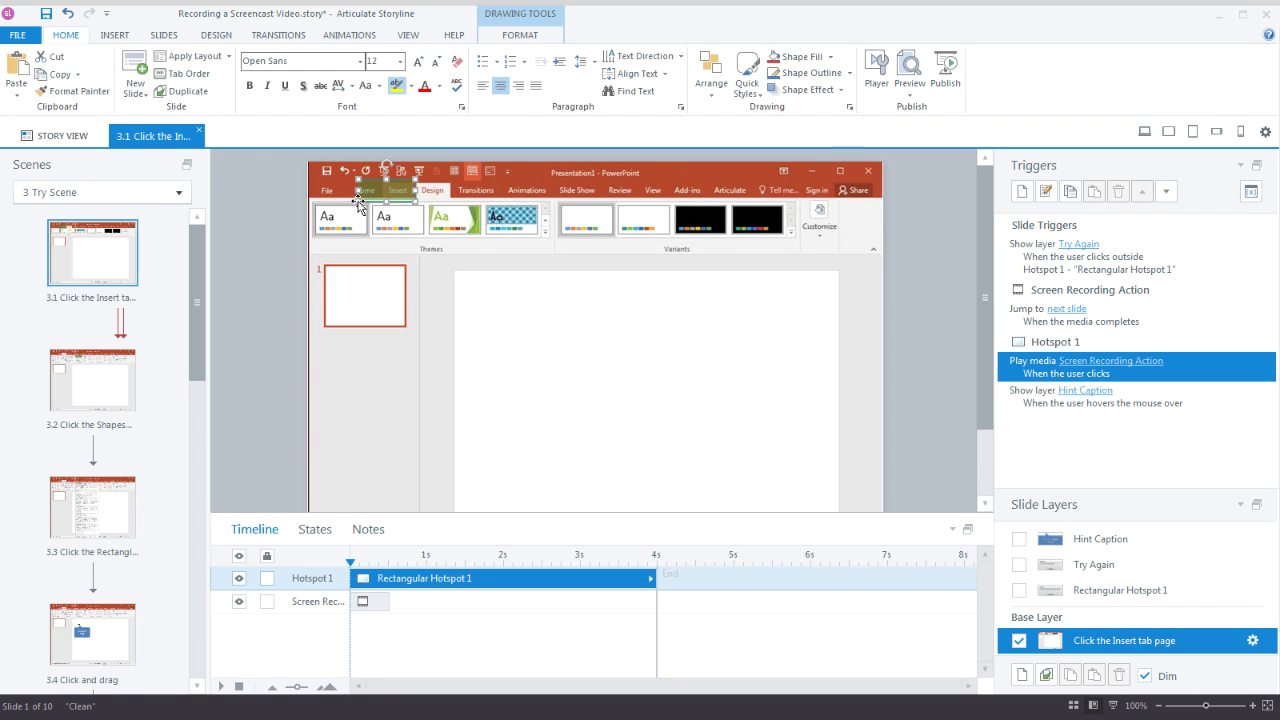
left_click_drag(368, 191, 410, 191)
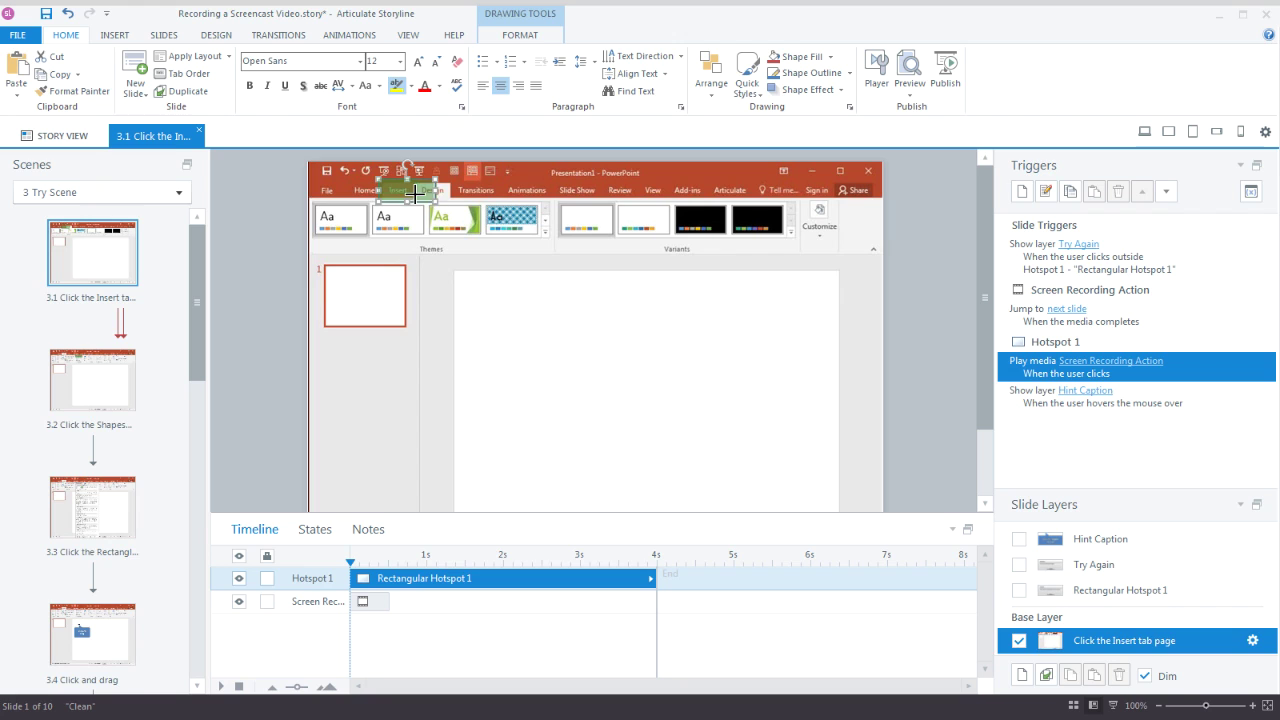
left_click(273, 209)
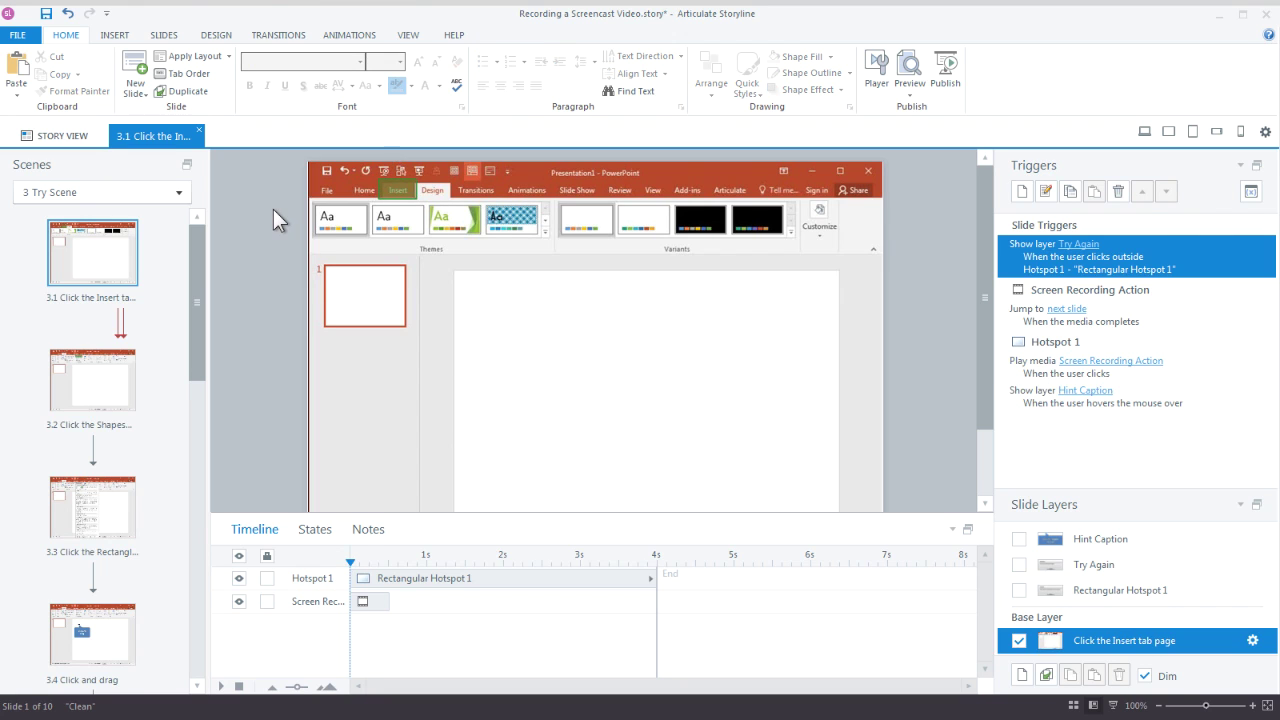
left_click(403, 188)
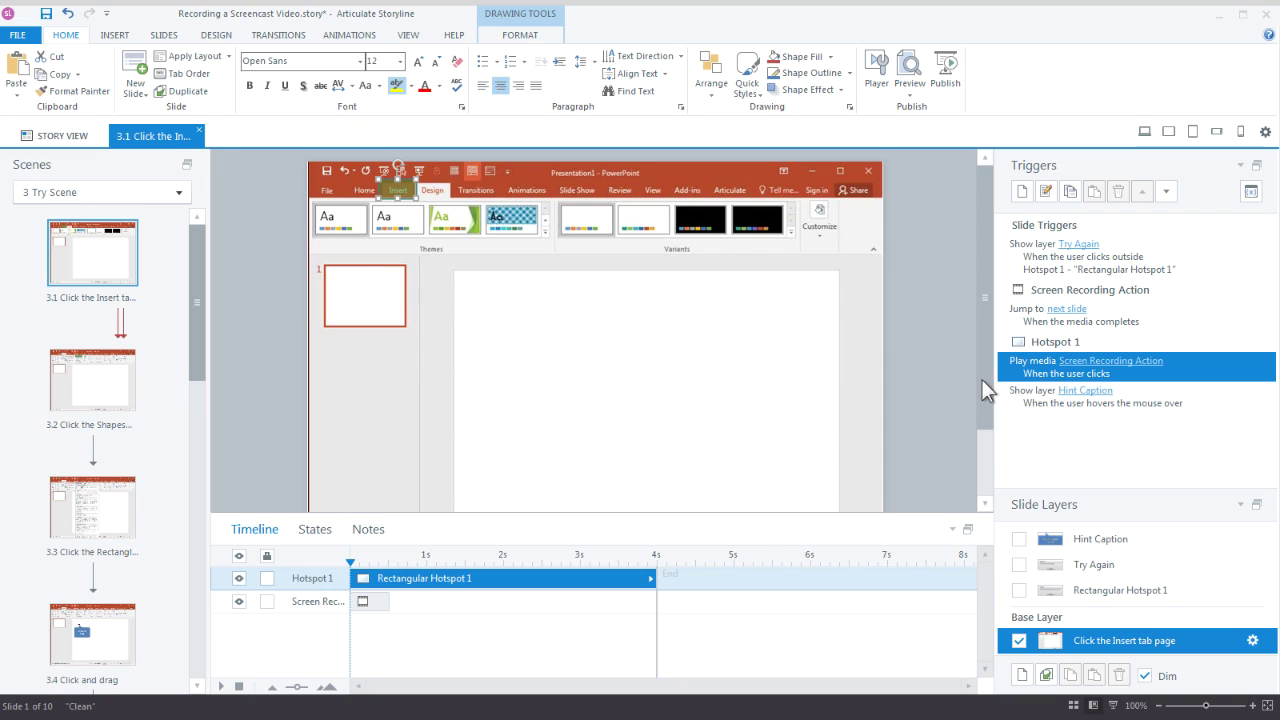
left_click(1026, 402)
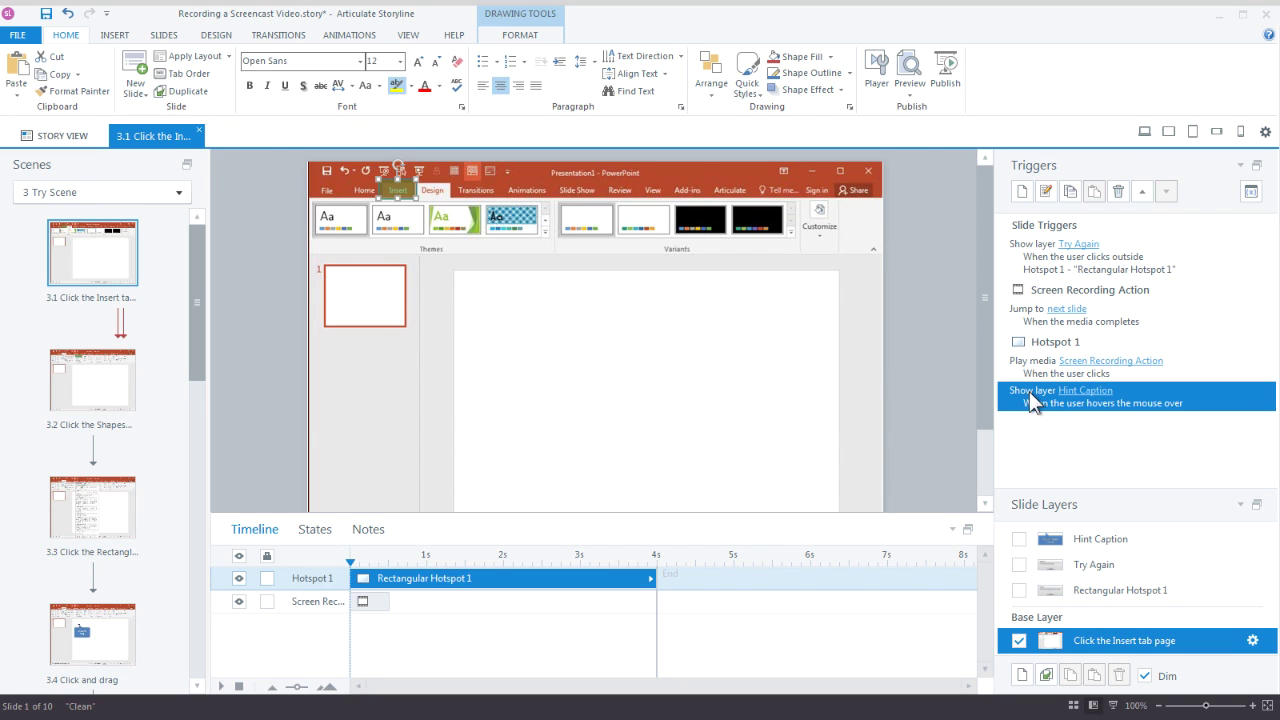
left_click(1085, 546)
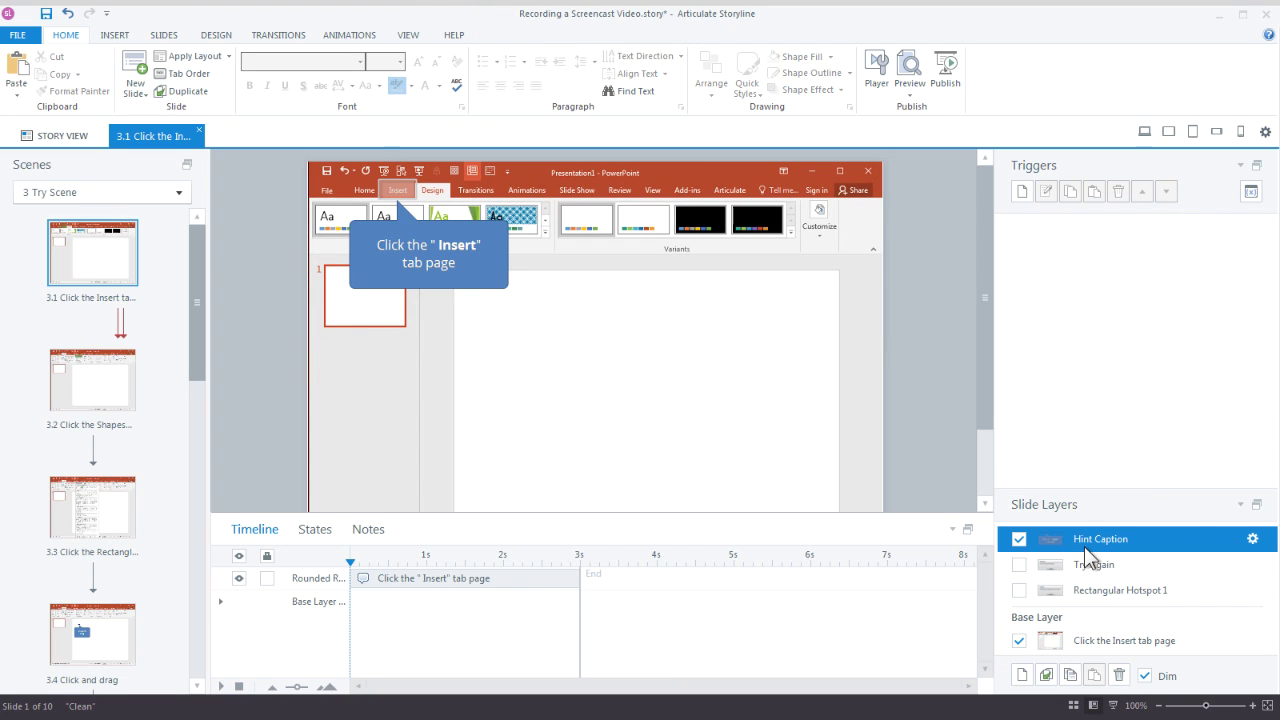
left_click(463, 285)
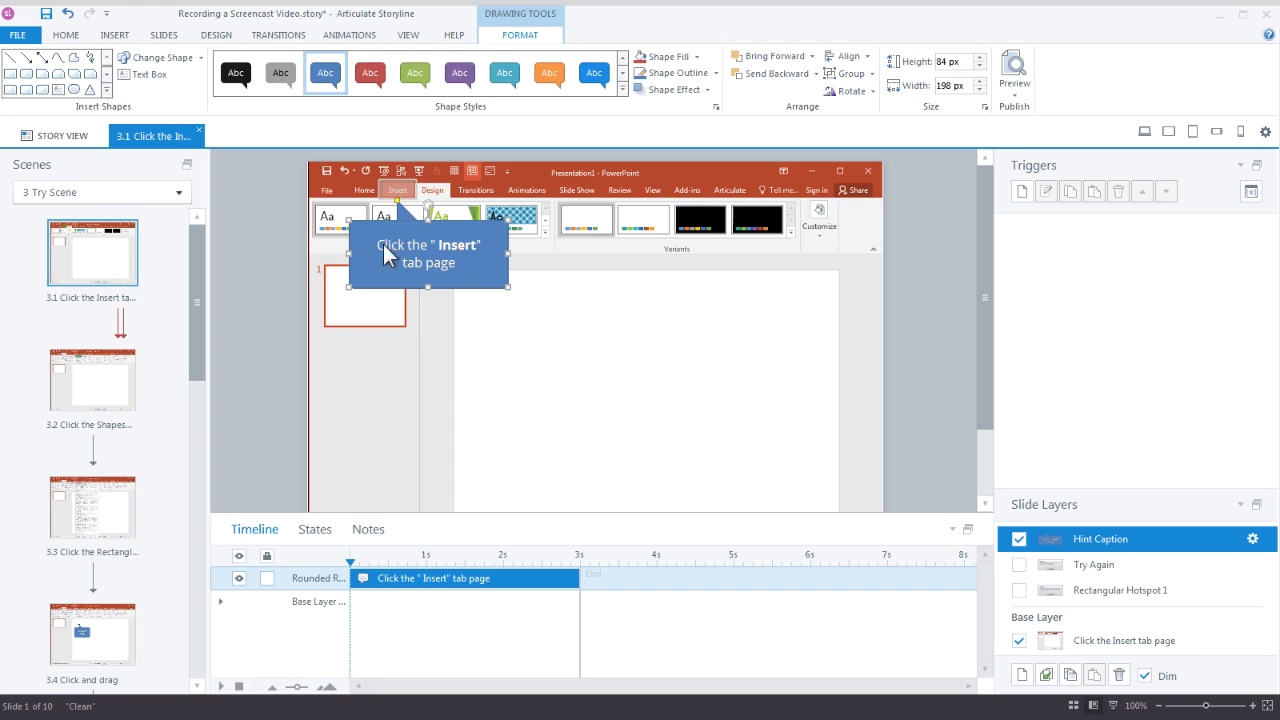
left_click(468, 264)
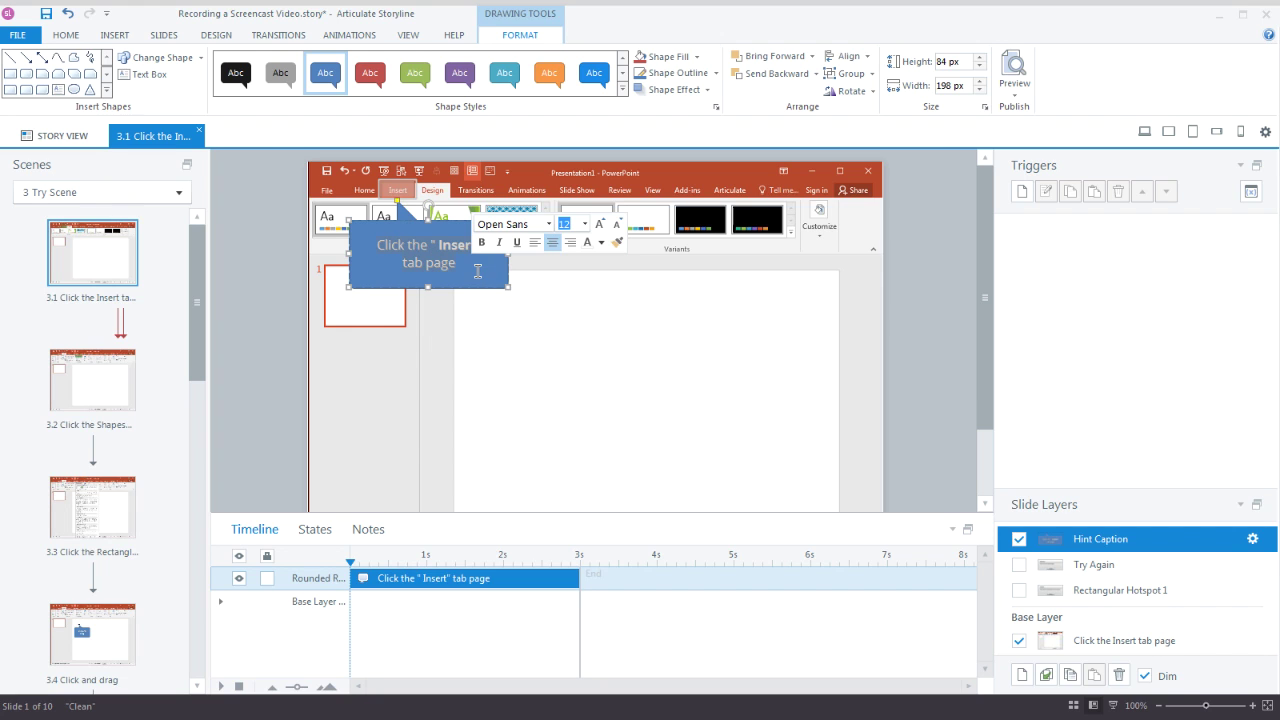
left_click(551, 311)
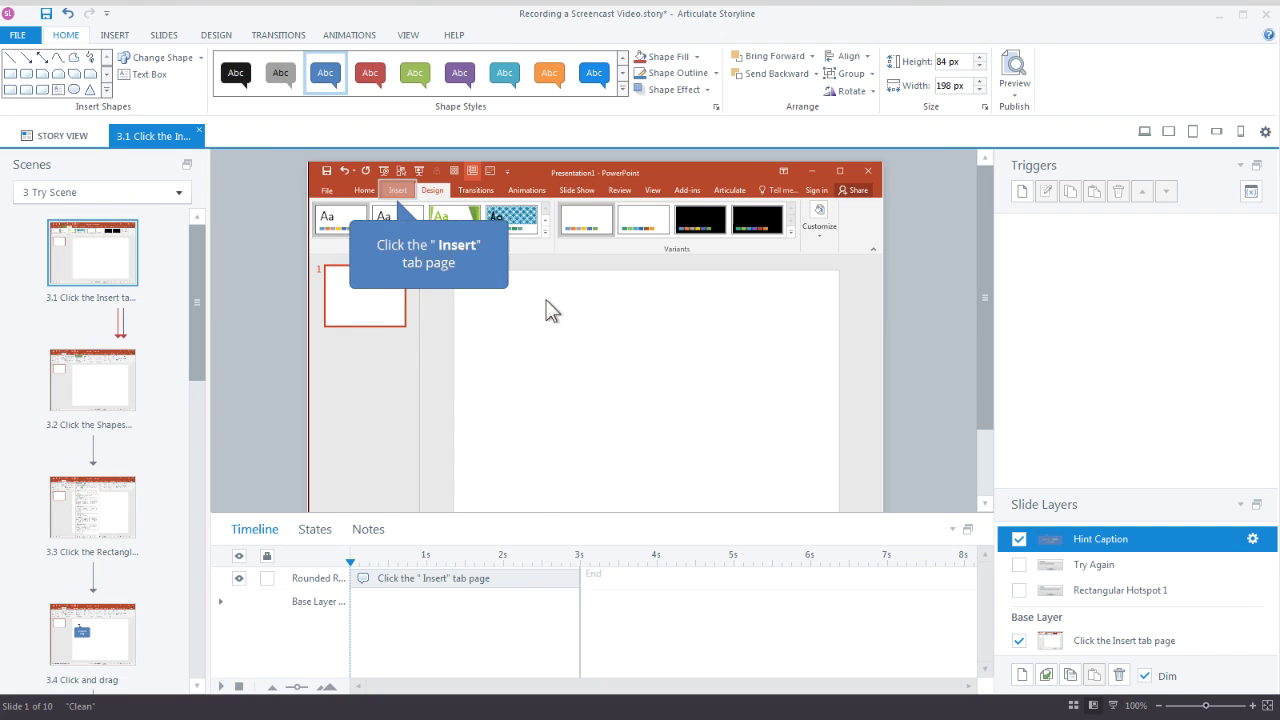
left_click(469, 280)
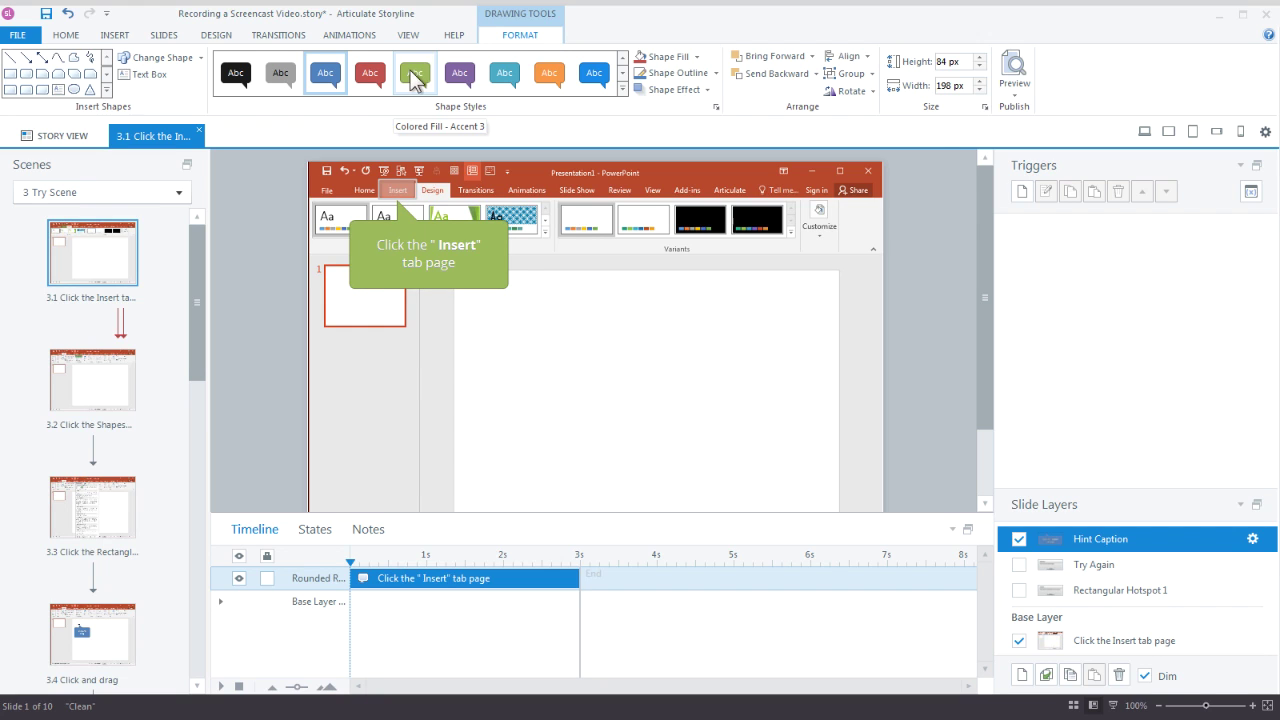
left_click(218, 38)
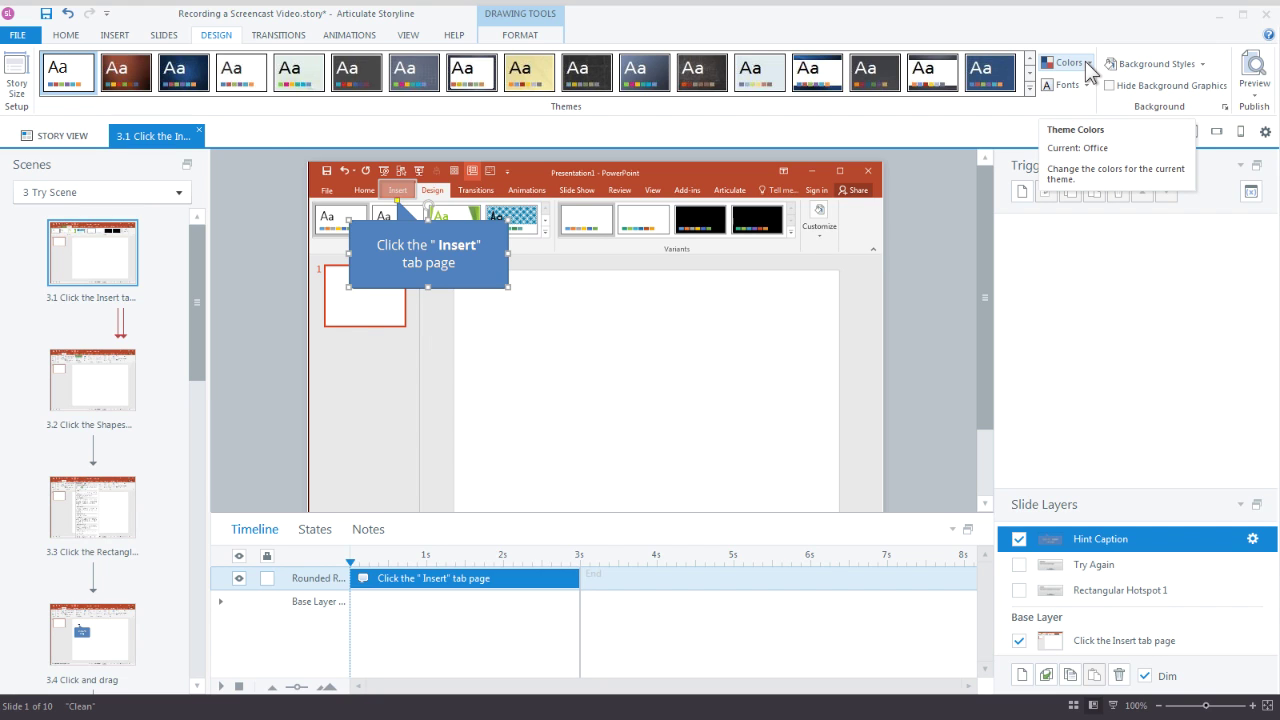
left_click(520, 35)
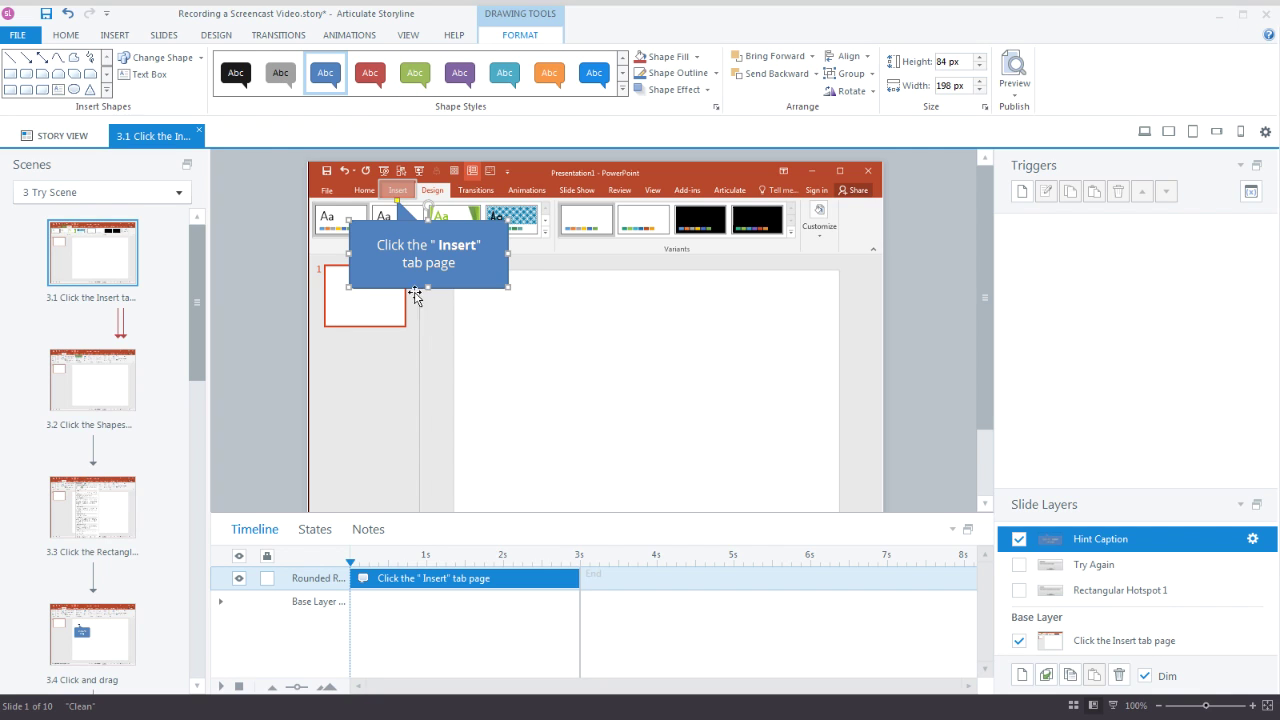
left_click(1108, 642)
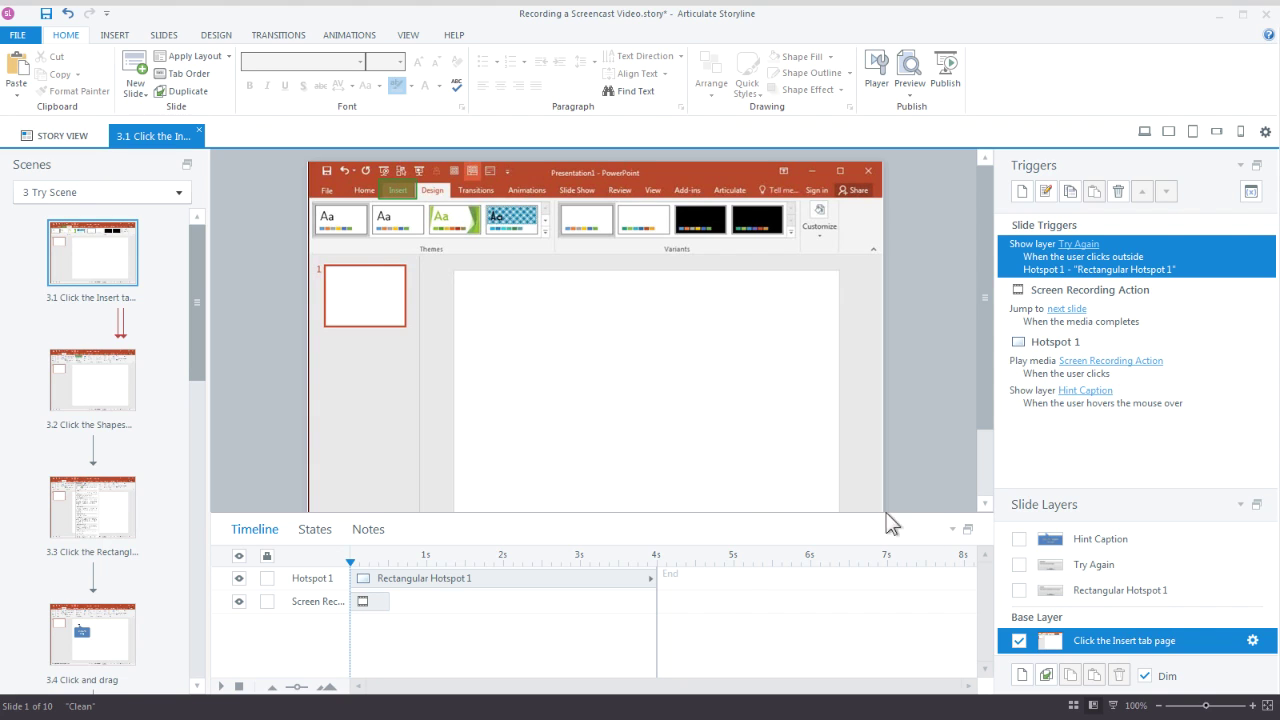
left_click(1133, 568)
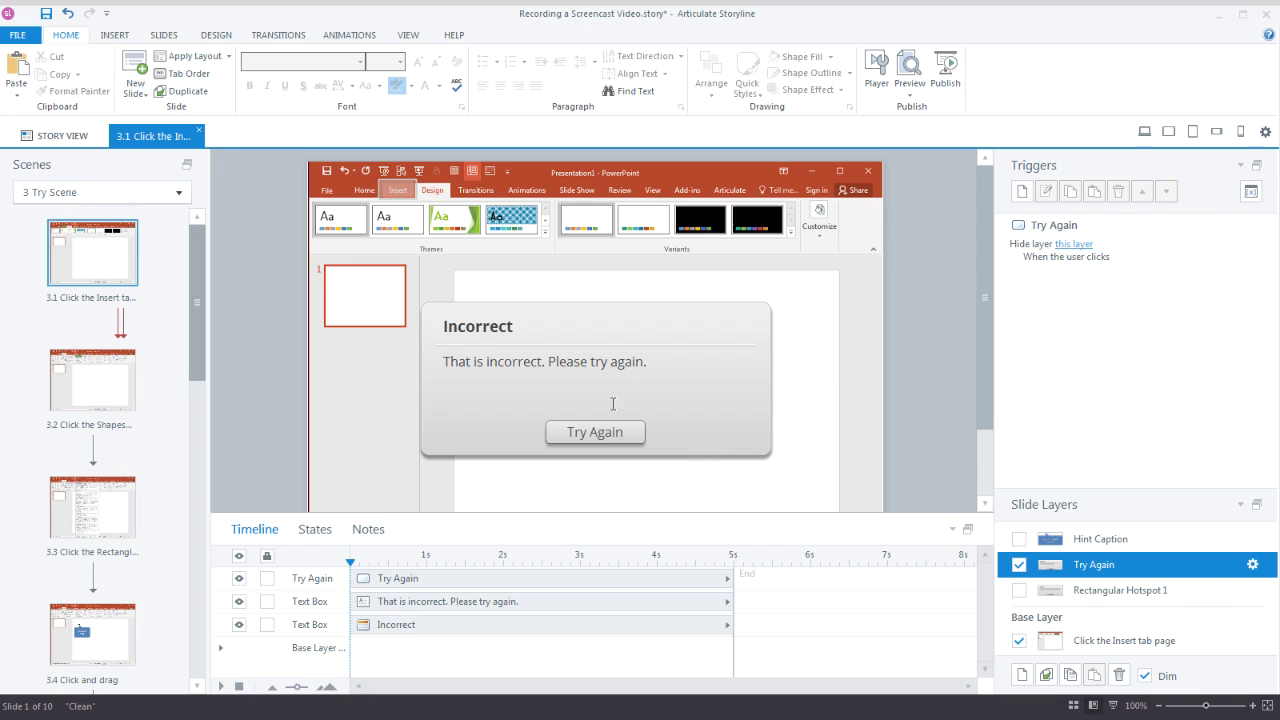
left_click_drag(547, 362, 608, 362)
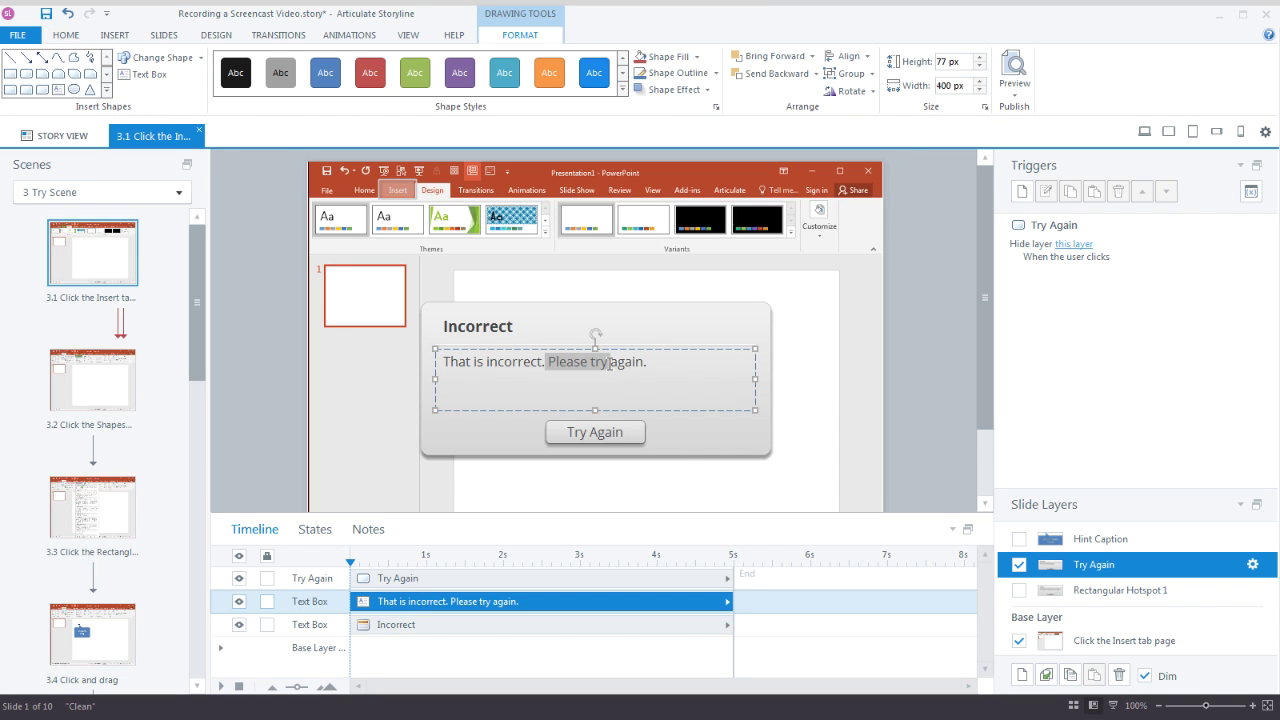
left_click(489, 361)
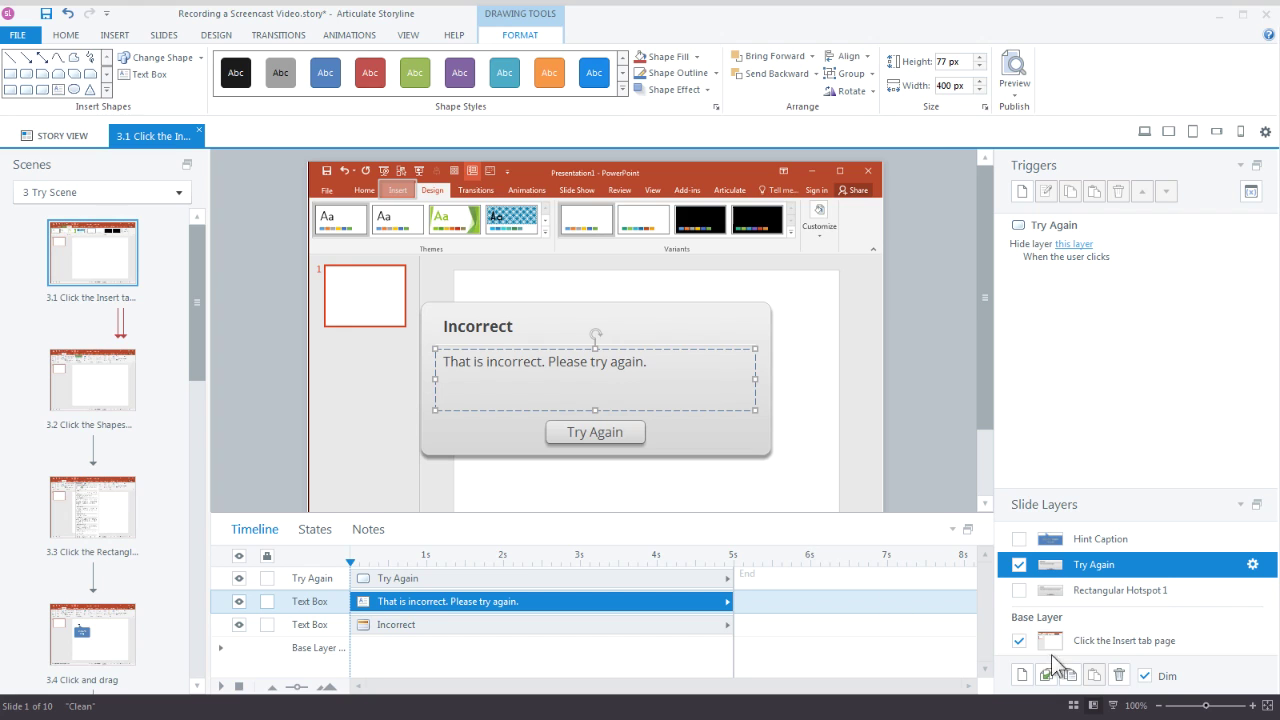
left_click(1163, 646)
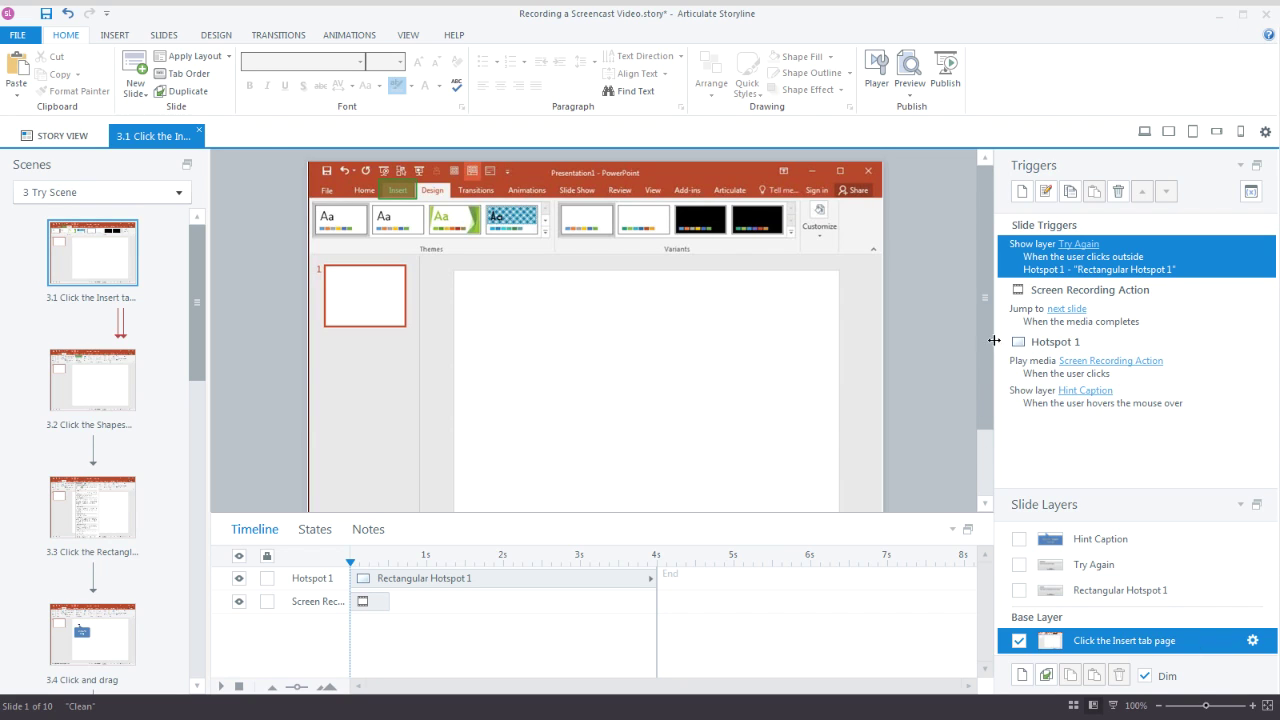
Step: Check Hotspot 1's Jump to next slide trigger, then open slide 3.2
left_click(1042, 318)
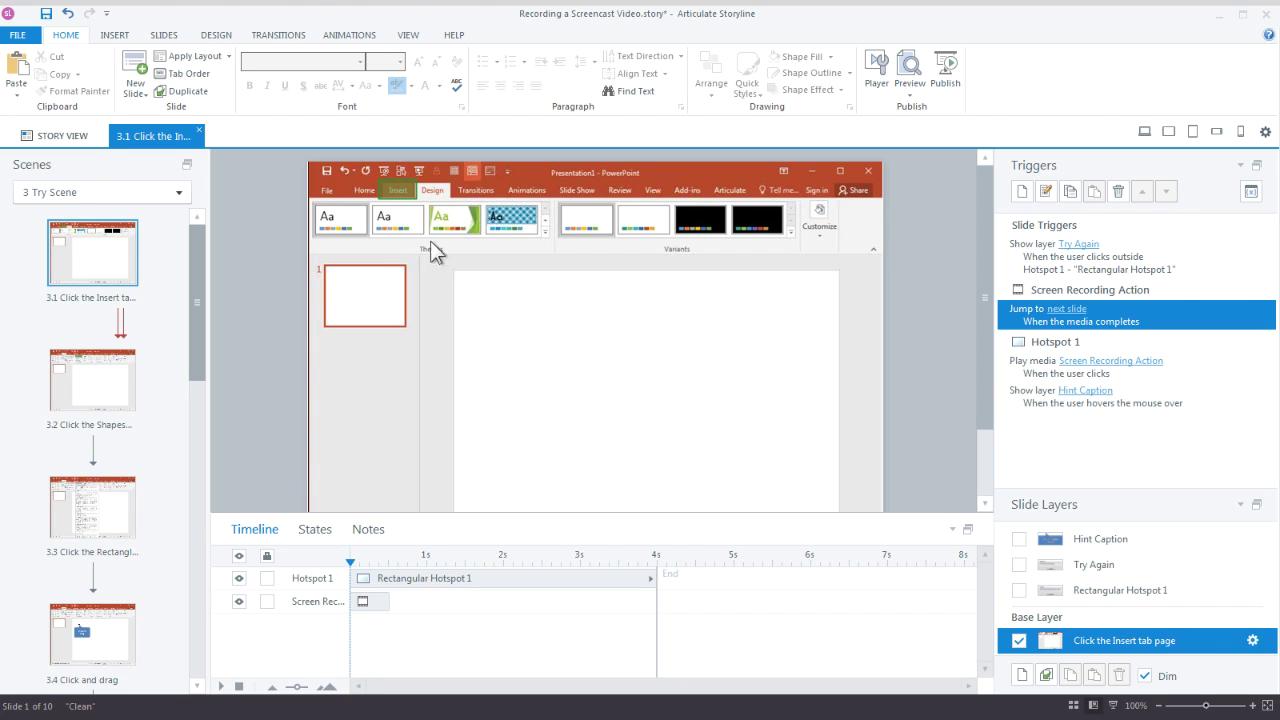
left_click(398, 190)
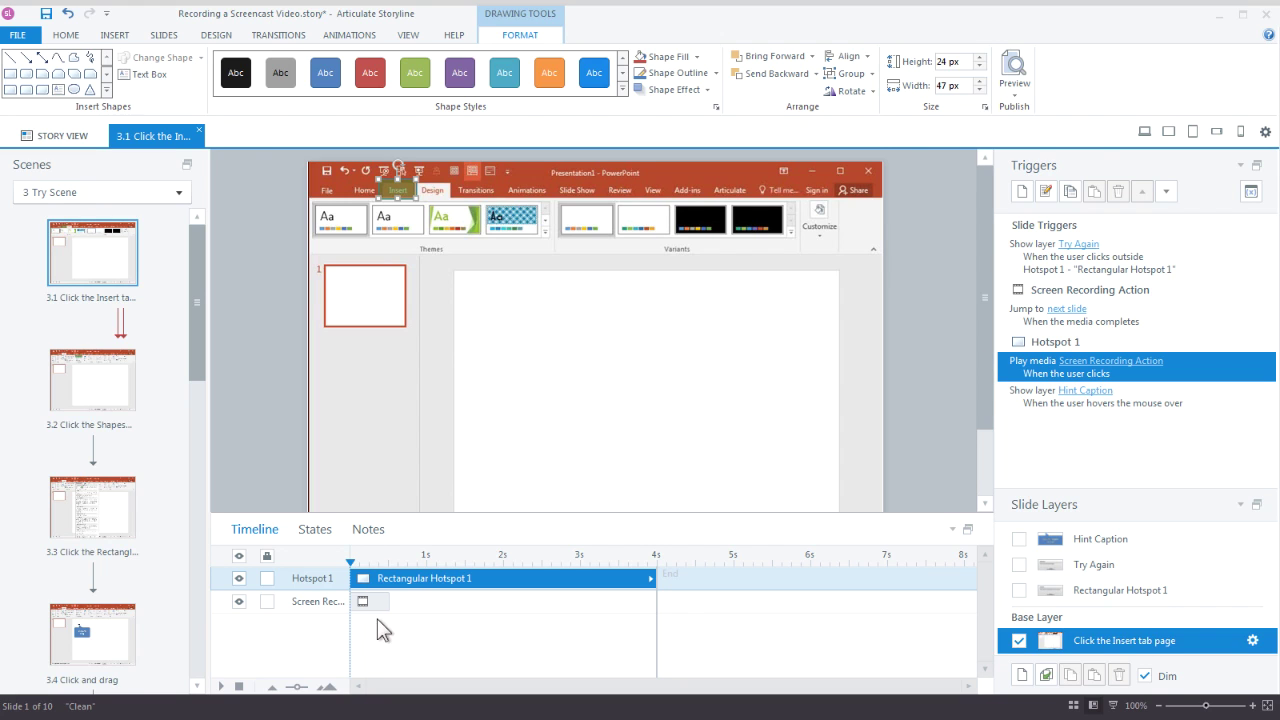
left_click(1014, 312)
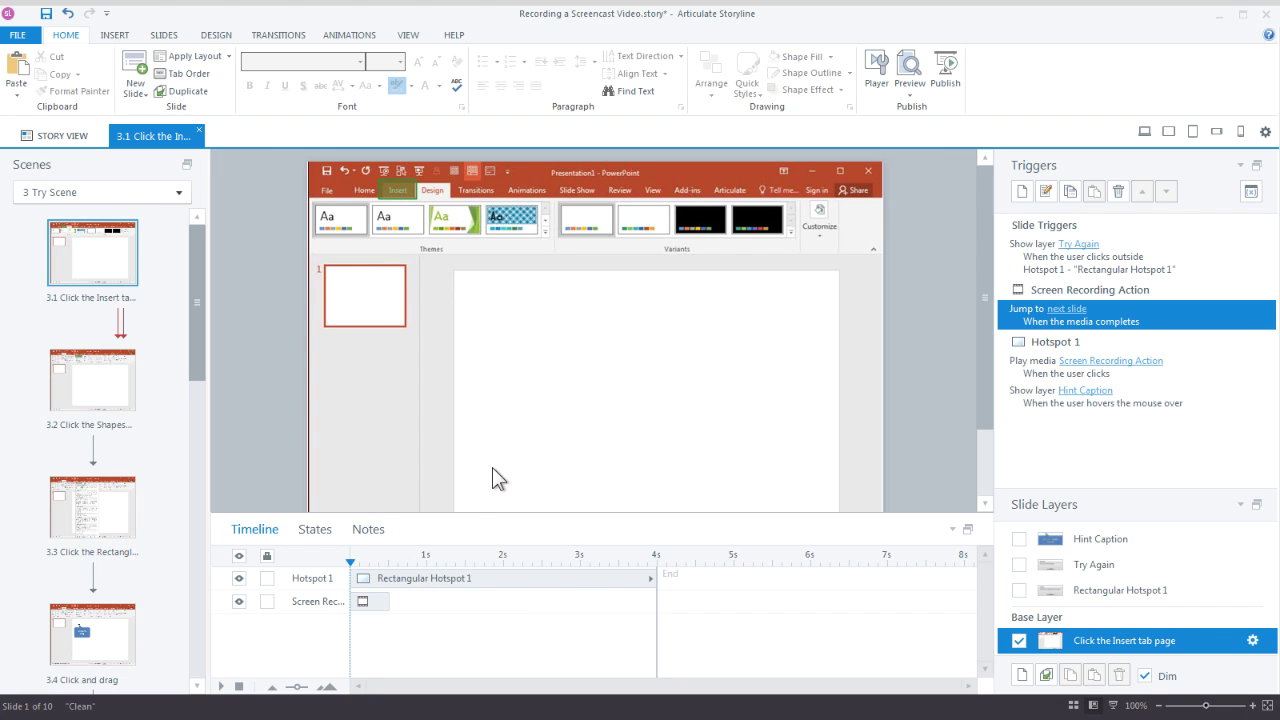
left_click(406, 188)
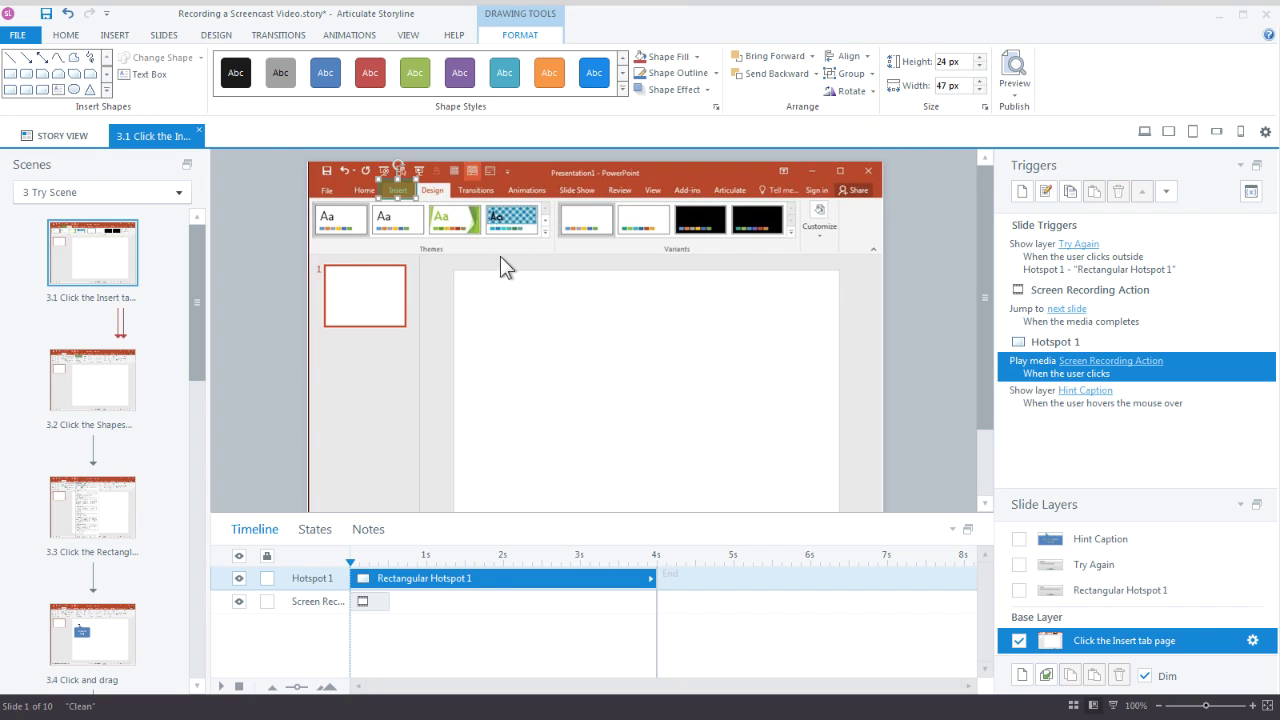
left_click(101, 372)
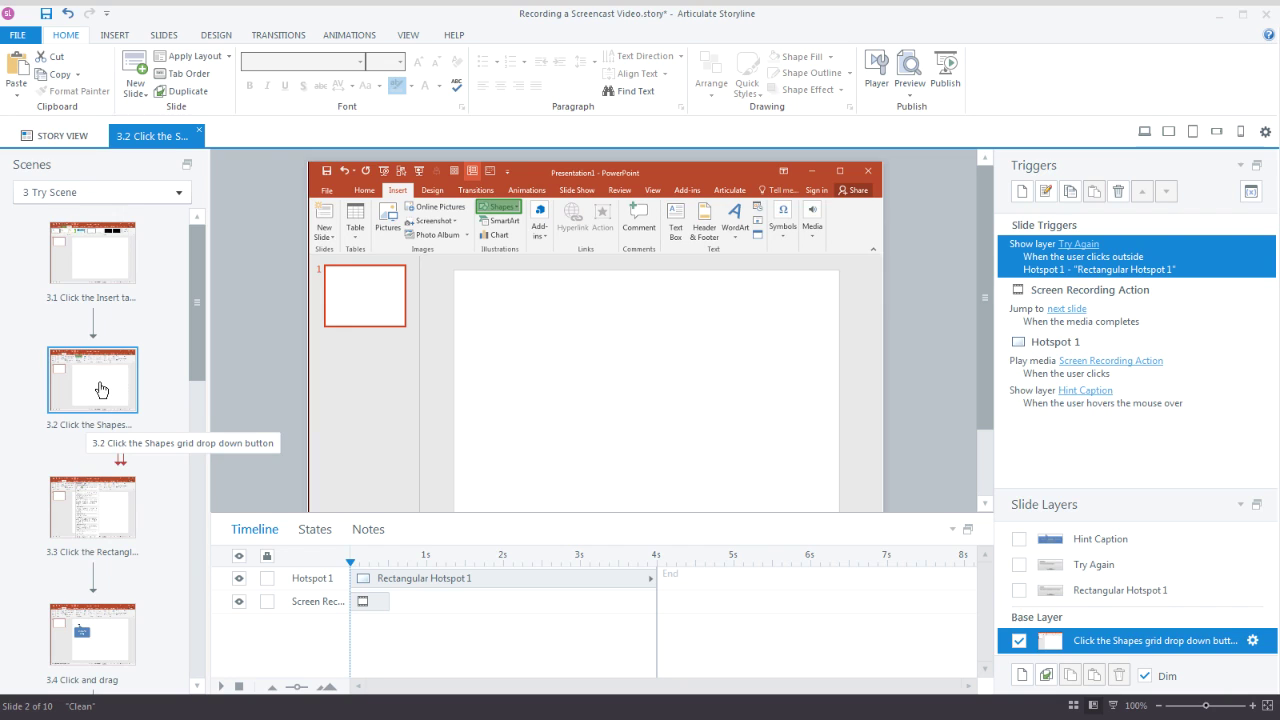
Step: Start a preview of the Try Scene from the Preview dropdown on the Home ribbon
left_click(905, 95)
left_click(937, 126)
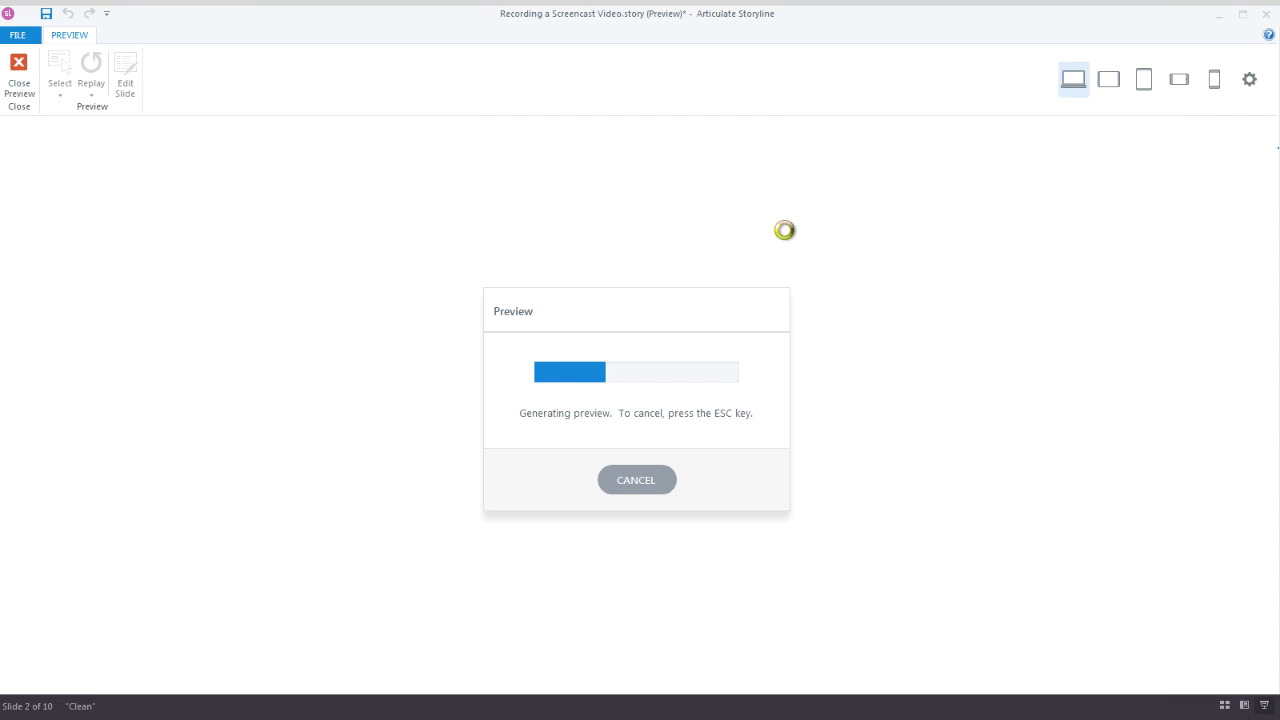